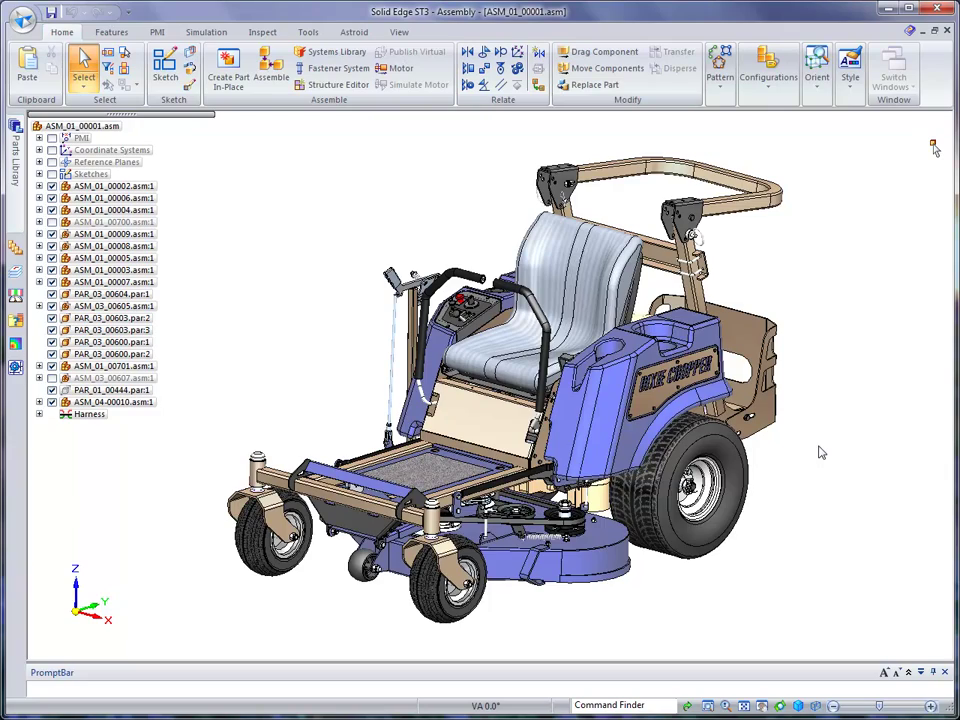
Apply the 07-Wiring display configuration to the mower assembly and enter the Harness design environment
{"action": "middle_click_drag", "start_coordinate": [819, 447], "coordinate": [805, 483]}
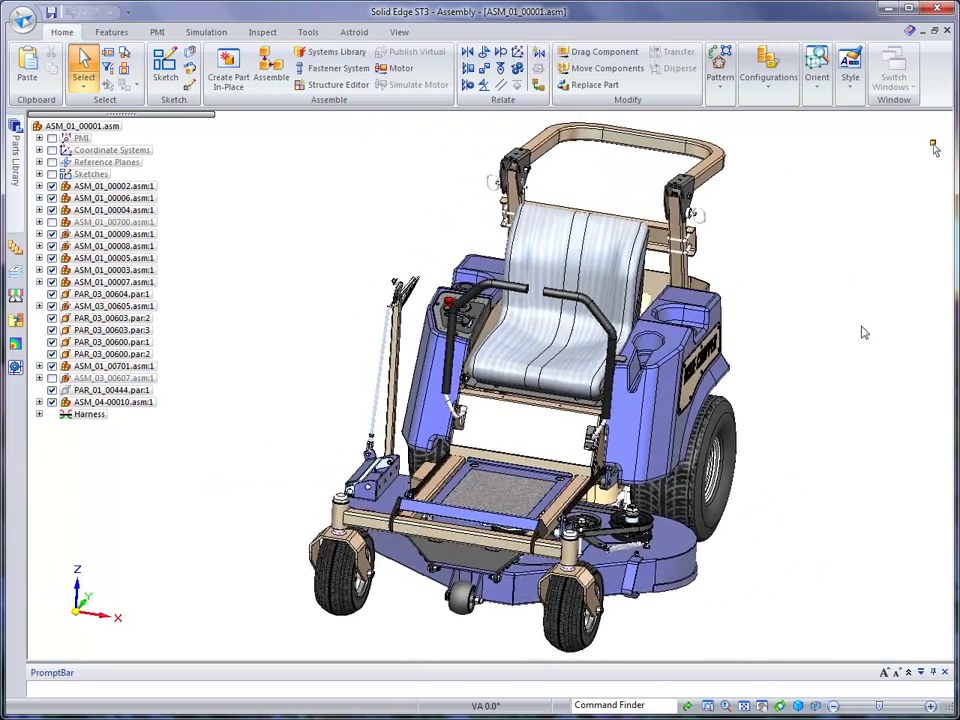
{"action": "left_click", "coordinate": [769, 88]}
{"action": "left_click", "coordinate": [833, 123]}
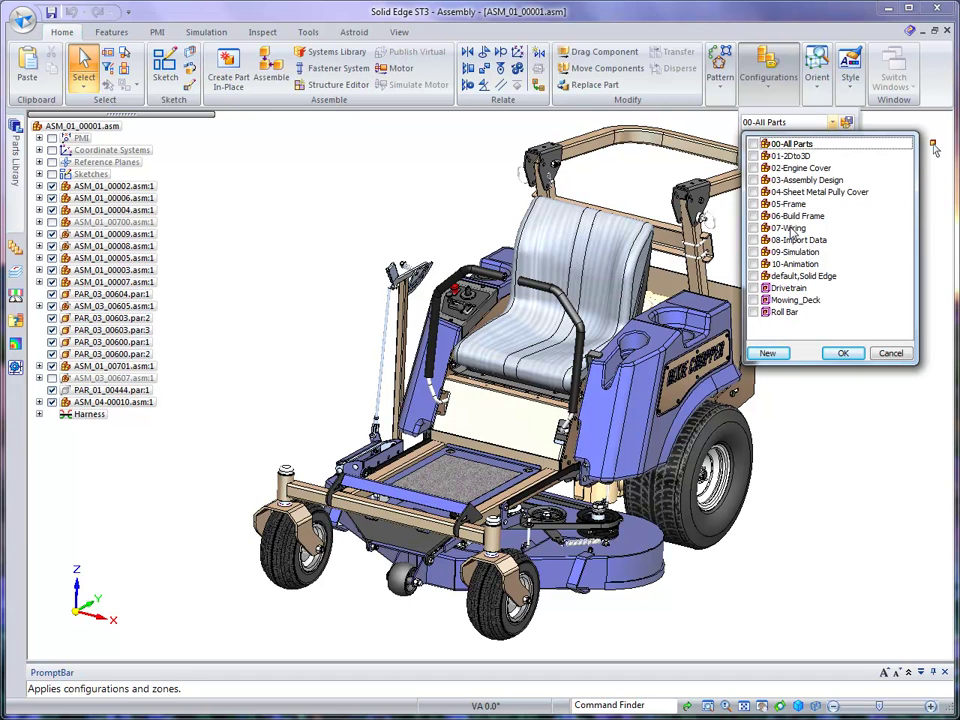
{"action": "left_click", "coordinate": [790, 229]}
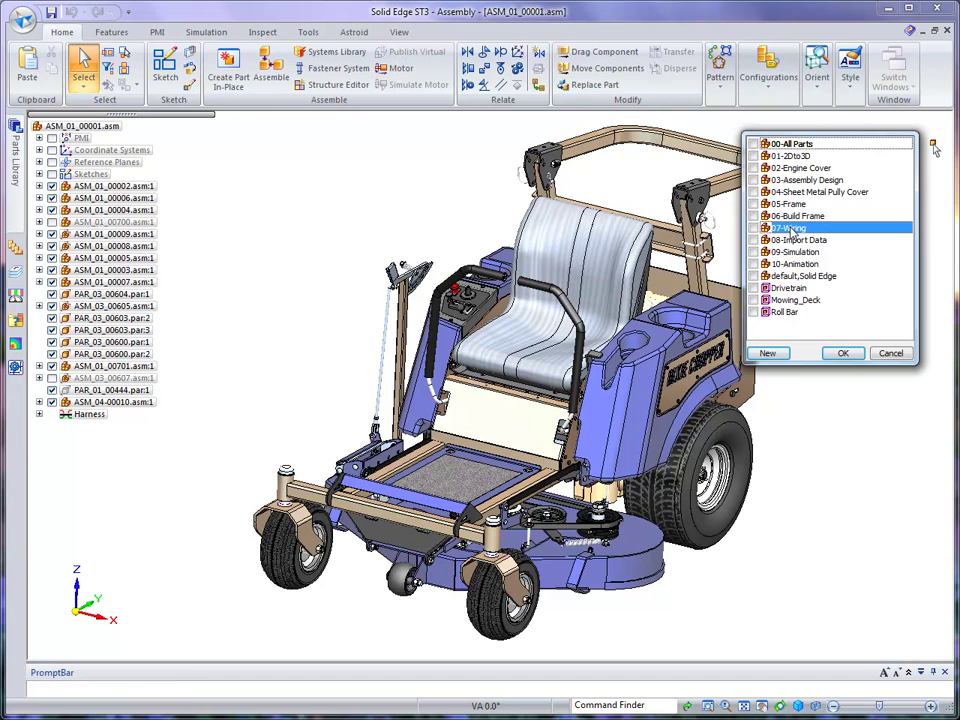
{"action": "left_click", "coordinate": [843, 354]}
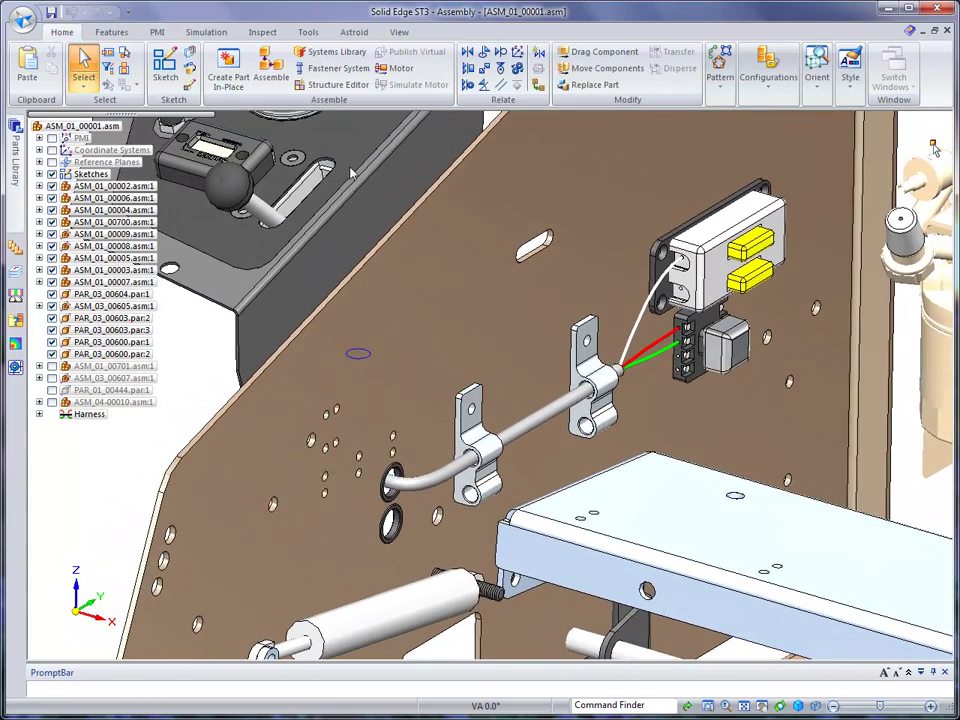
{"action": "left_click", "coordinate": [310, 32]}
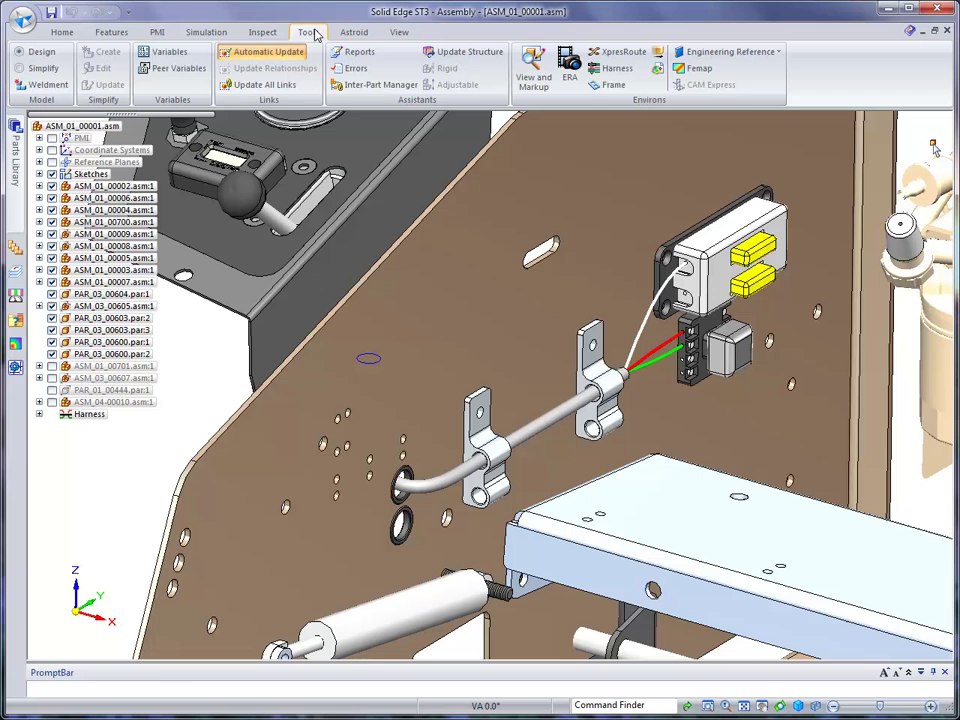
{"action": "left_click", "coordinate": [613, 69]}
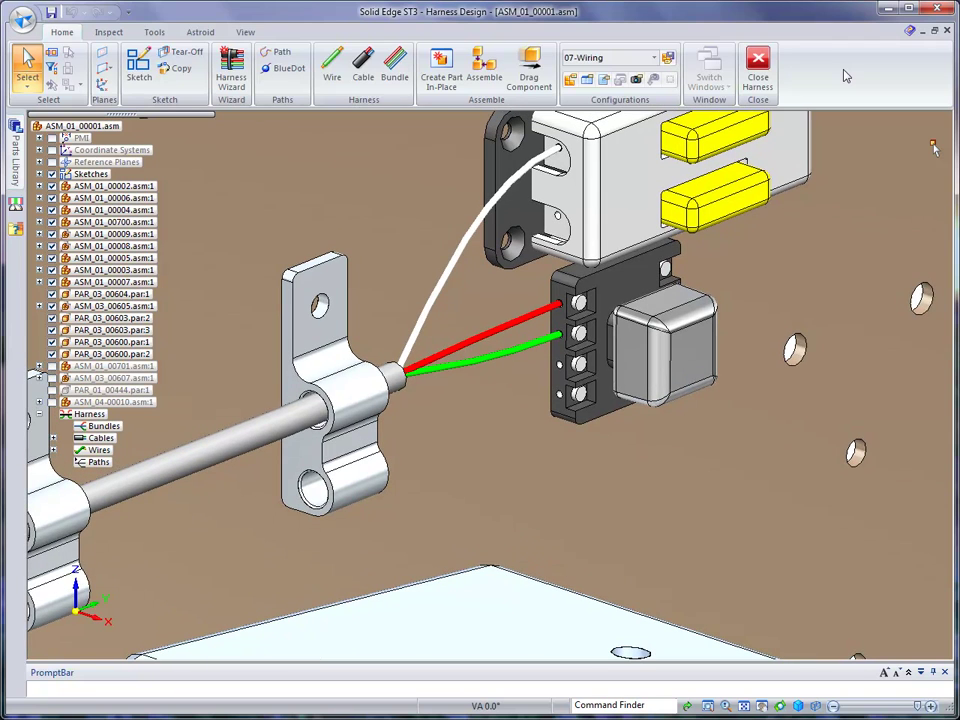
Route a 22-gage Solid Copper Cyan wire from the white fuse block's lower terminal to the round switch's hole nearest the rectangular connector
{"action": "left_click", "coordinate": [332, 68]}
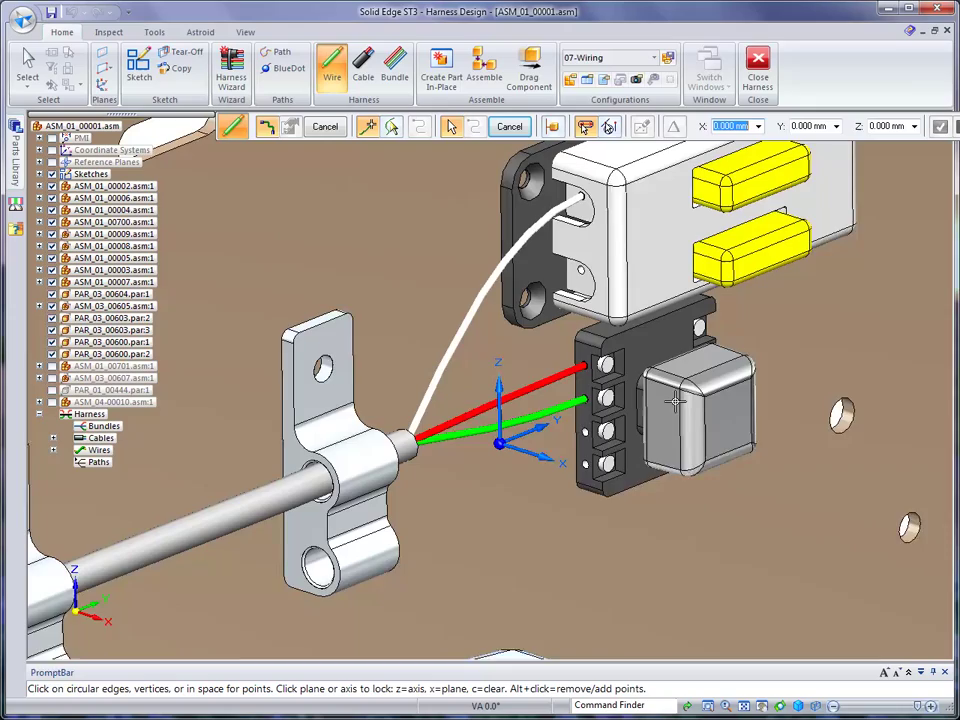
{"action": "left_click", "coordinate": [591, 278]}
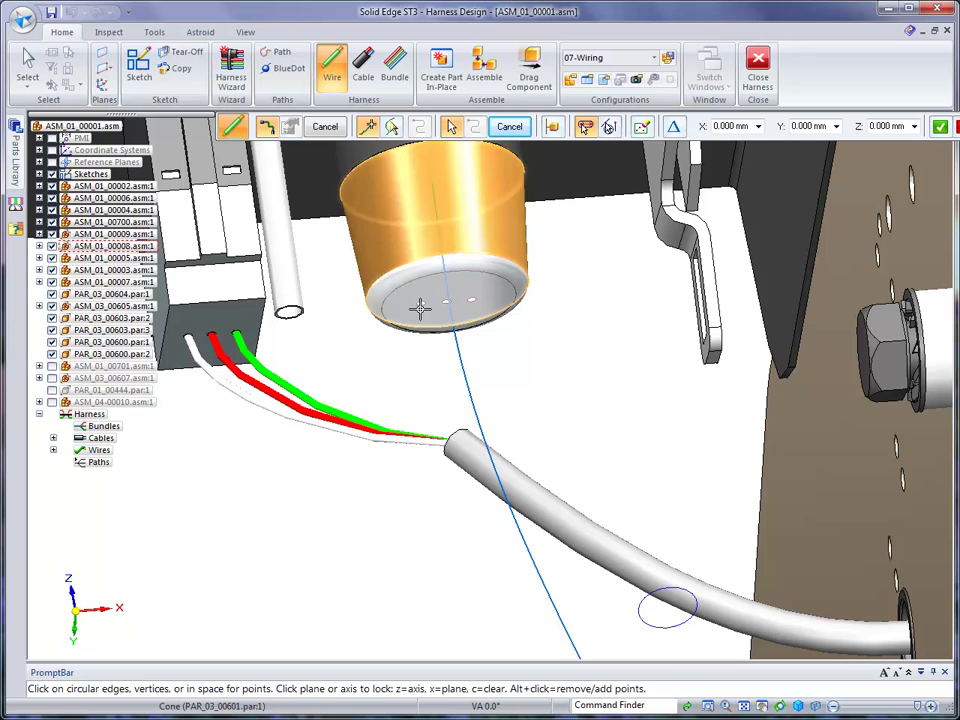
{"action": "left_click", "coordinate": [425, 313]}
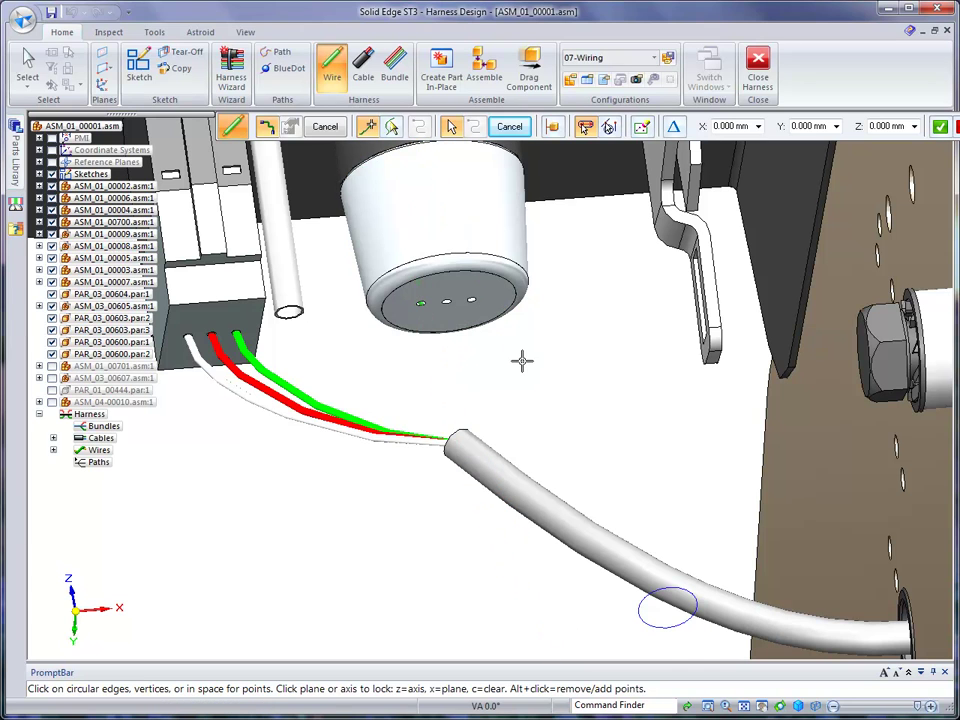
{"action": "right_click", "coordinate": [563, 339]}
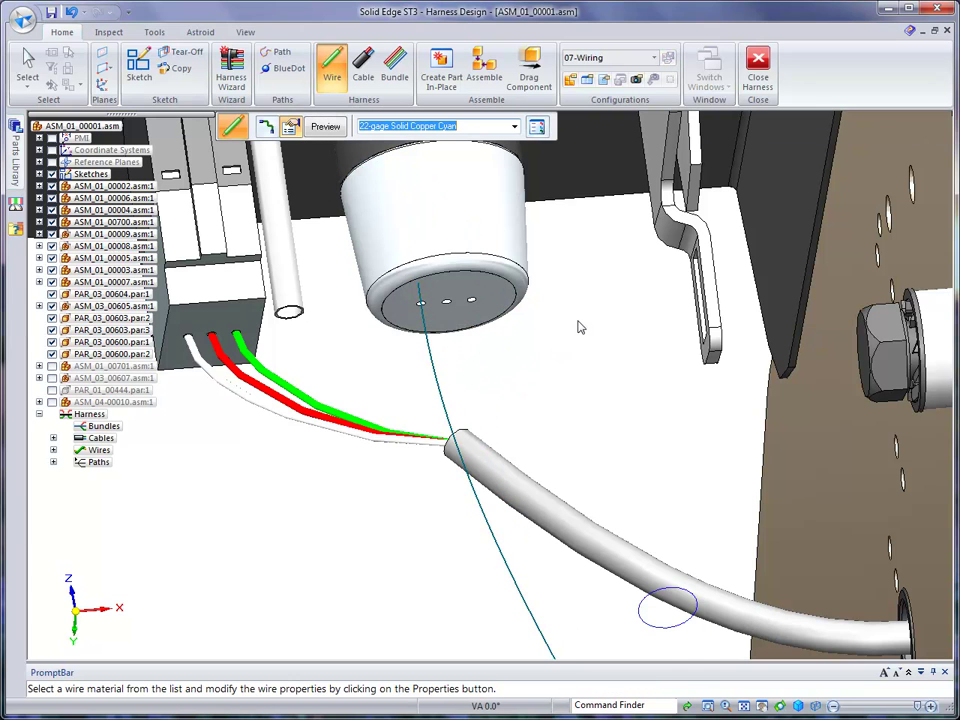
{"action": "left_click", "coordinate": [514, 127]}
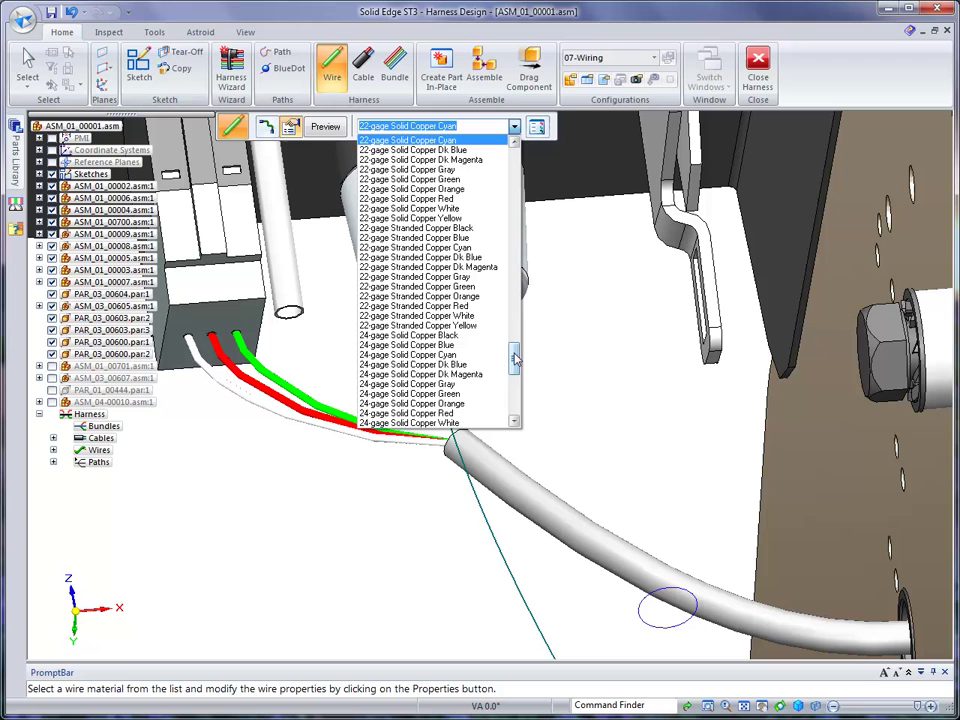
{"action": "mouse_move", "coordinate": [514, 360]}
{"action": "left_mouse_down"}
{"action": "mouse_move", "coordinate": [514, 342]}
{"action": "mouse_move", "coordinate": [516, 354]}
{"action": "left_mouse_up"}
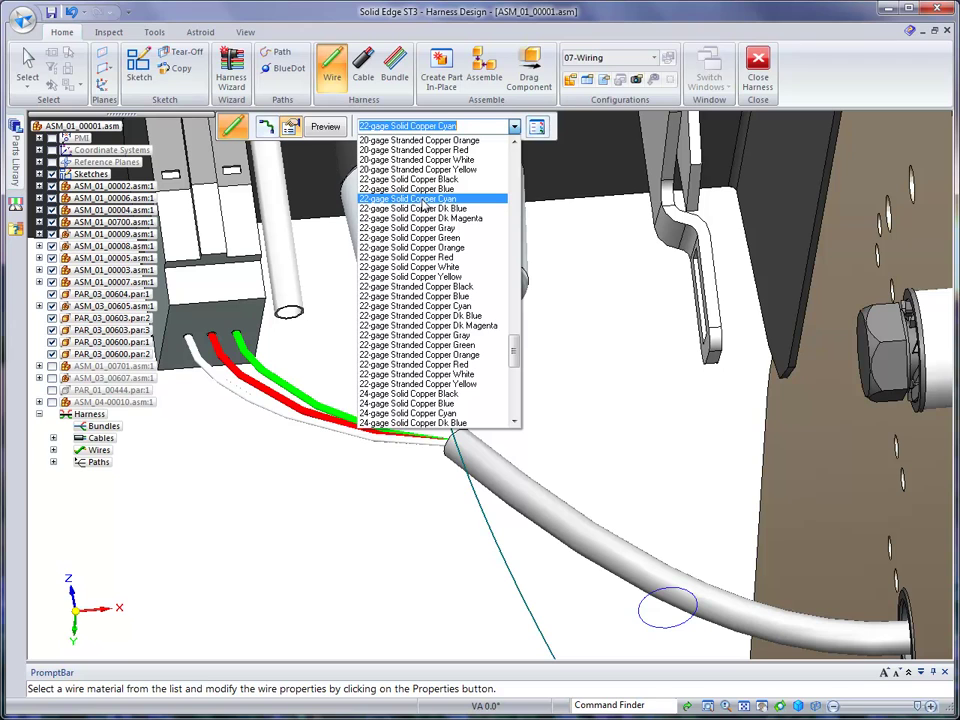
{"action": "left_click", "coordinate": [423, 202]}
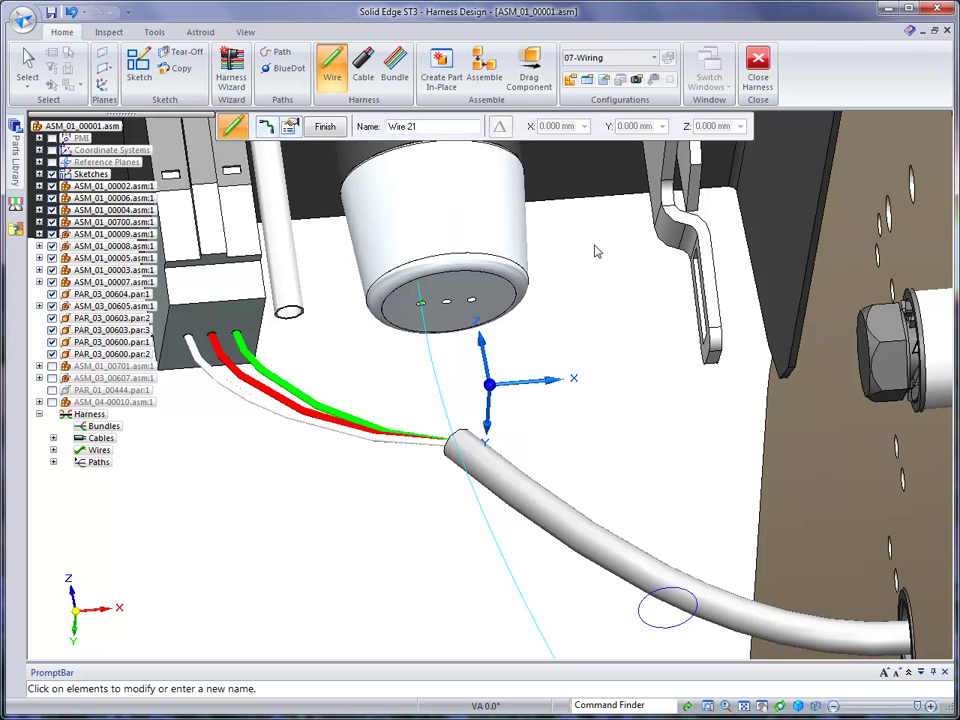
{"action": "right_click", "coordinate": [583, 247]}
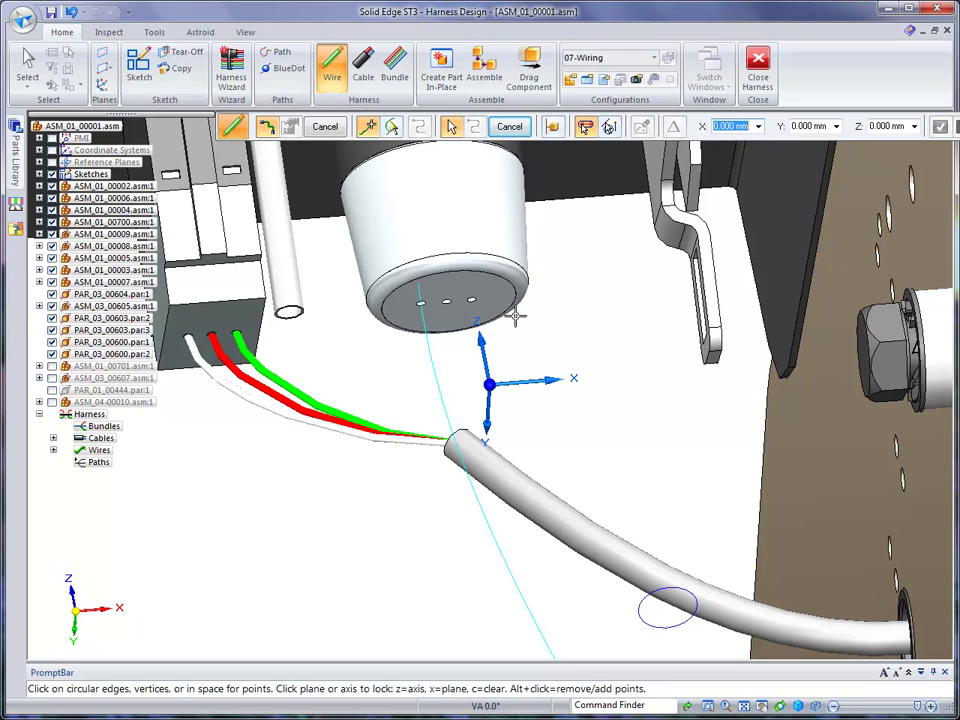
Route a 22-gage Solid Copper Green wire from the round switch's middle hole to the black terminal block's third hole
{"action": "left_click", "coordinate": [445, 281]}
{"action": "left_click", "coordinate": [461, 432]}
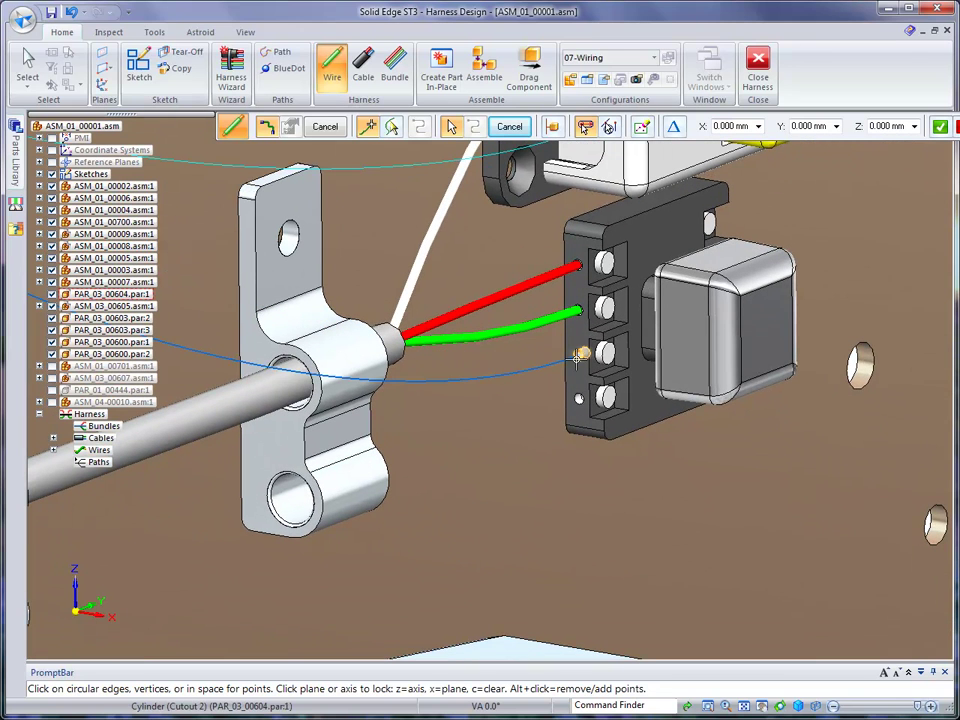
{"action": "left_click", "coordinate": [578, 356]}
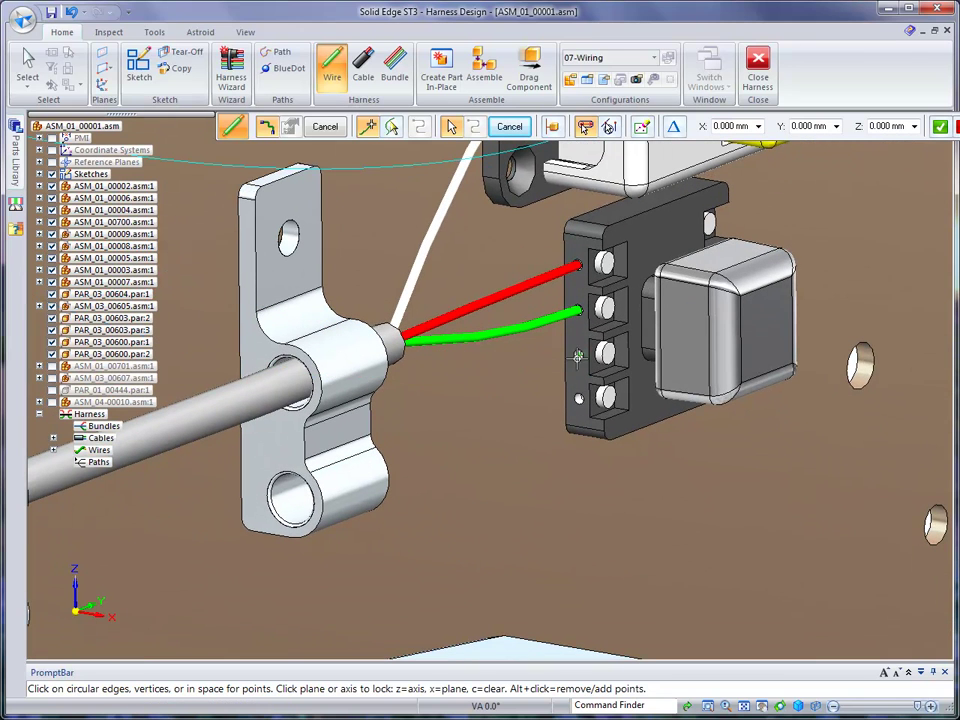
{"action": "right_click", "coordinate": [774, 482]}
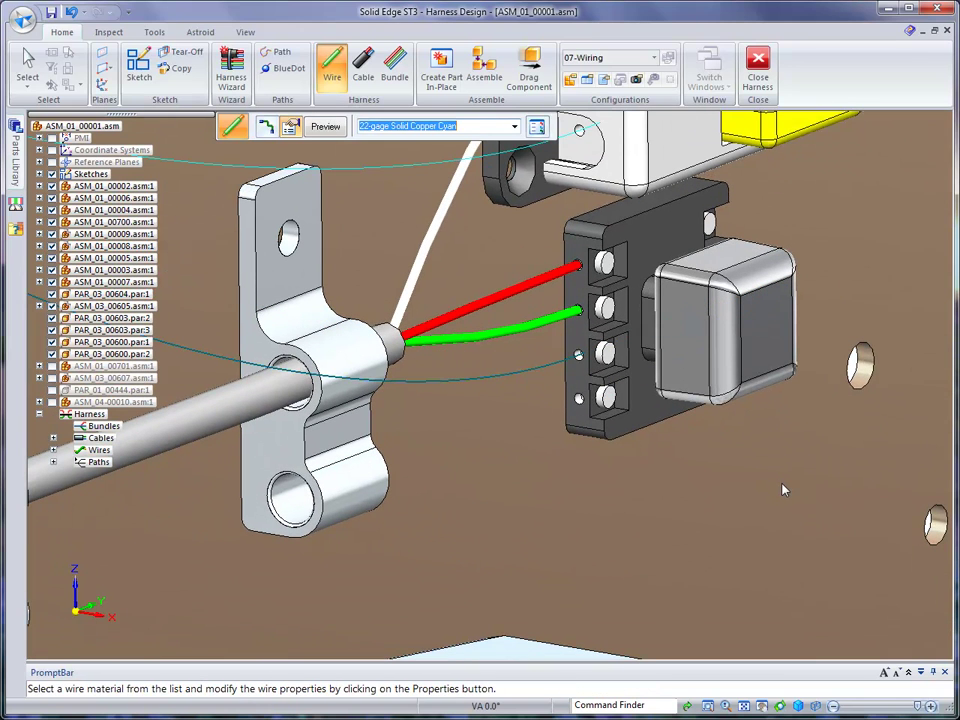
{"action": "left_click", "coordinate": [513, 127]}
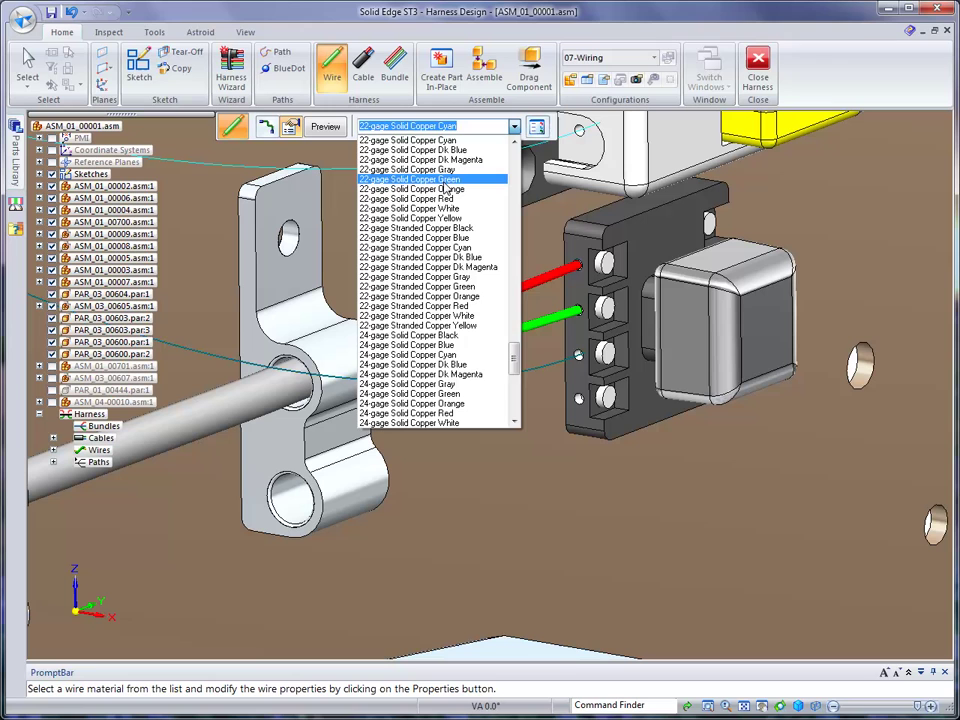
{"action": "left_click", "coordinate": [447, 179]}
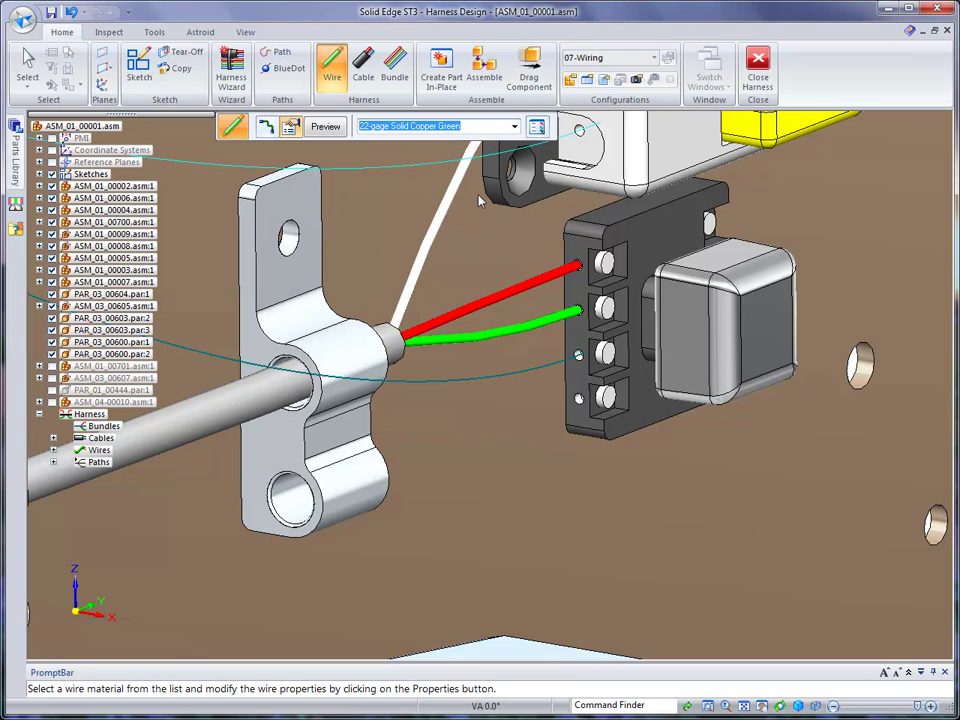
{"action": "right_click", "coordinate": [478, 202]}
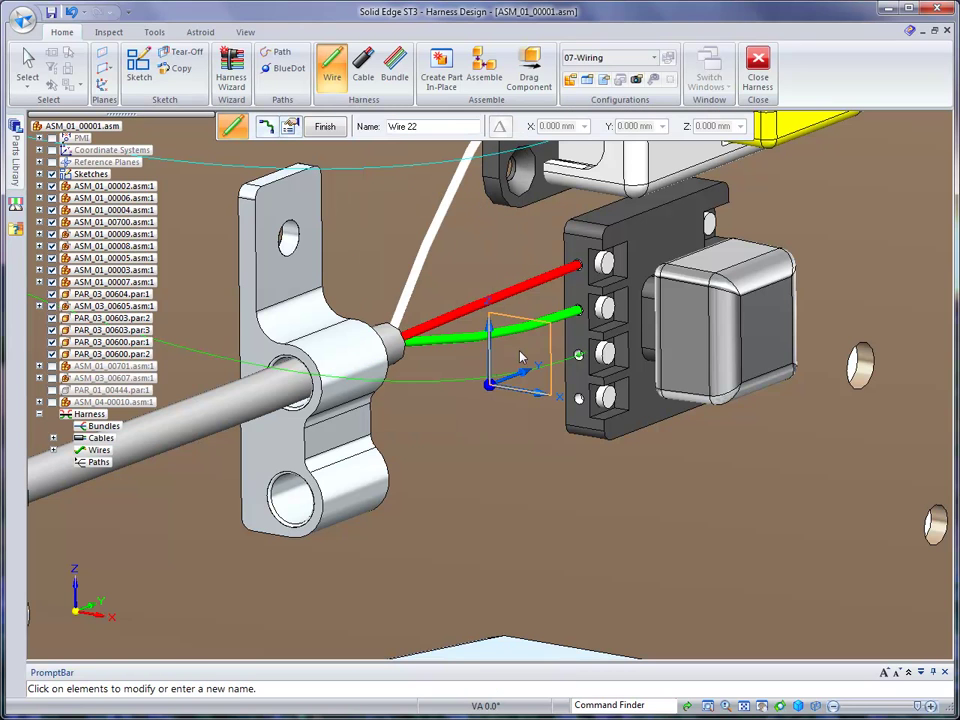
{"action": "left_click", "coordinate": [443, 389]}
{"action": "right_click", "coordinate": [676, 508]}
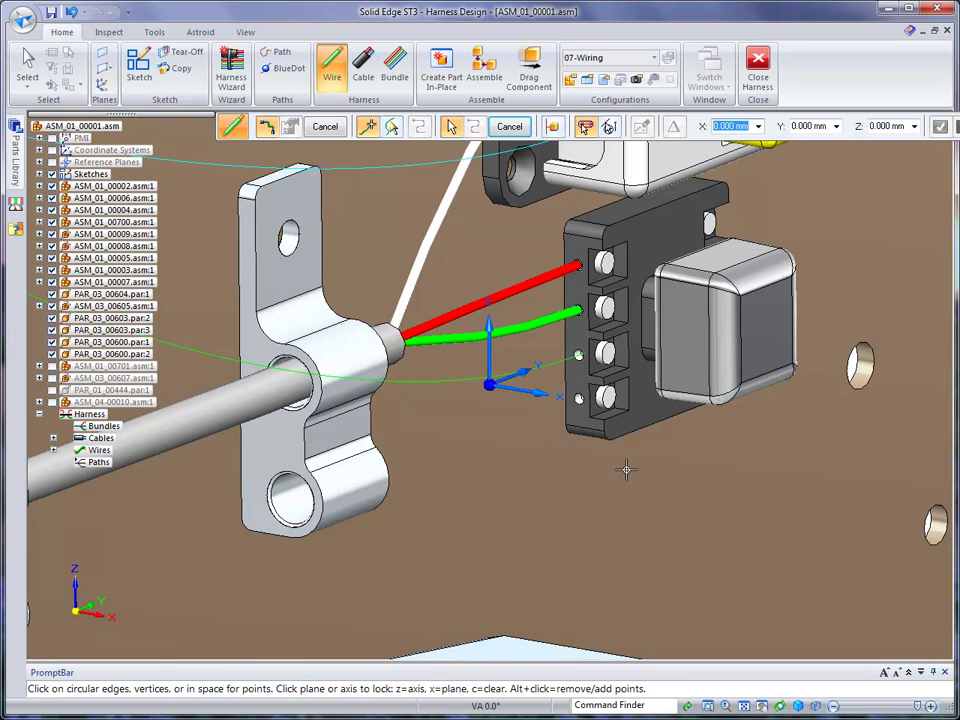
Route a 22-gage Solid Copper Orange wire from the black terminal block's fourth hole to the round switch's remaining hole, ending the Wire command
{"action": "left_click", "coordinate": [587, 391]}
{"action": "left_click", "coordinate": [494, 487]}
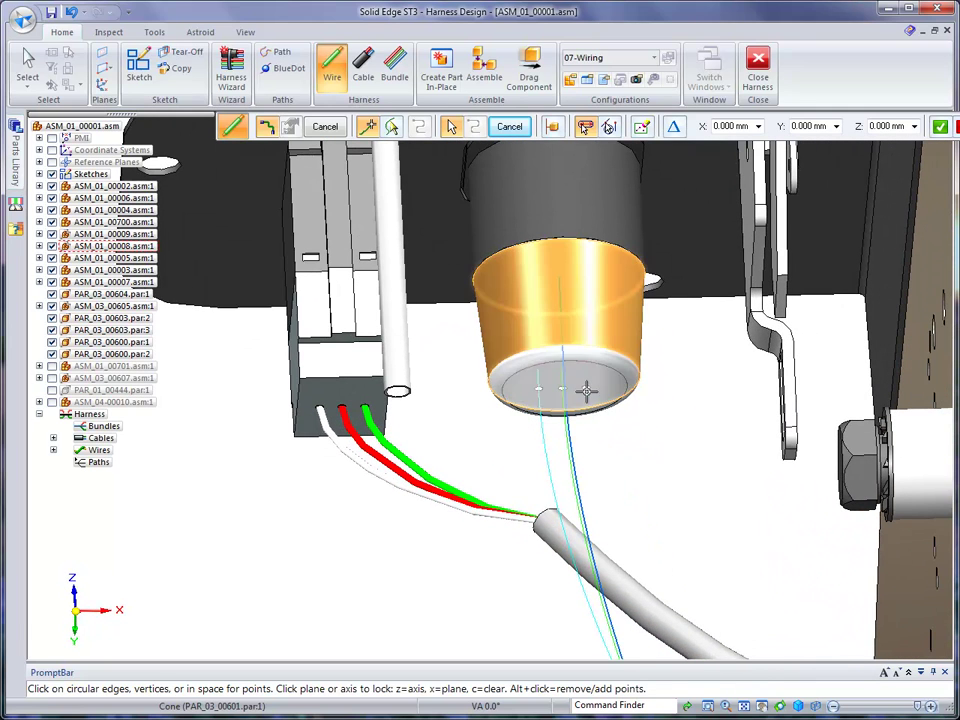
{"action": "left_click", "coordinate": [585, 390]}
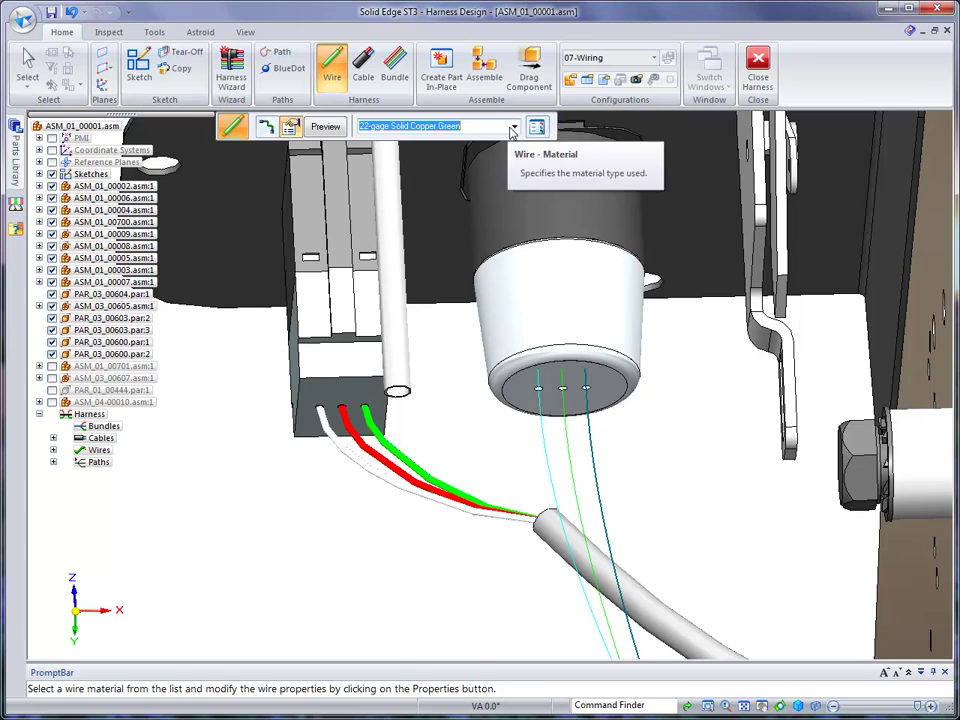
{"action": "left_click", "coordinate": [514, 127]}
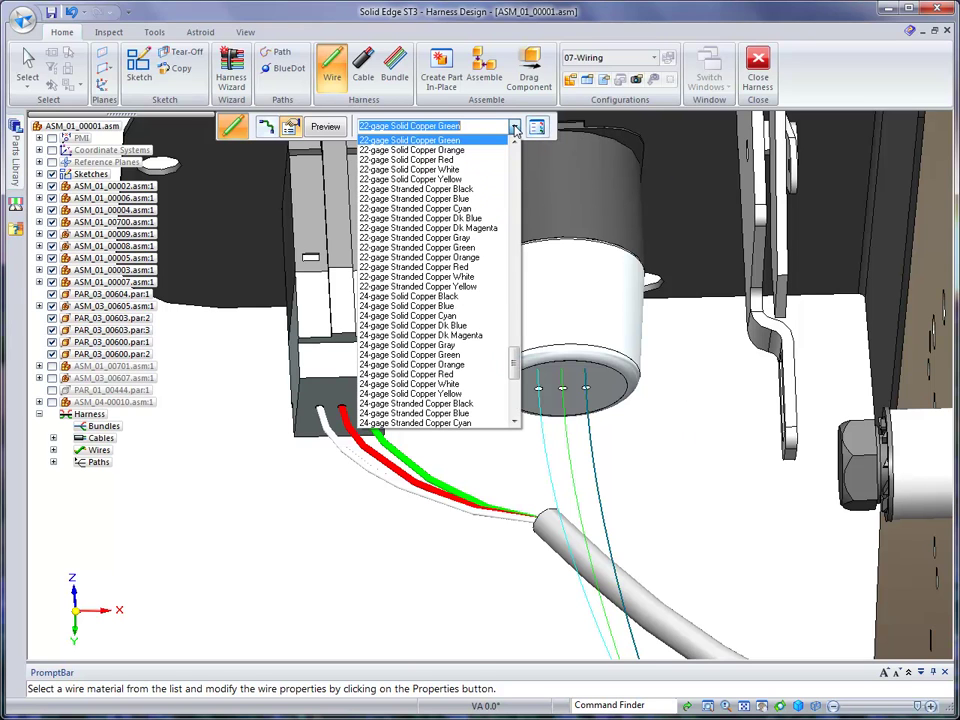
{"action": "left_click", "coordinate": [440, 151]}
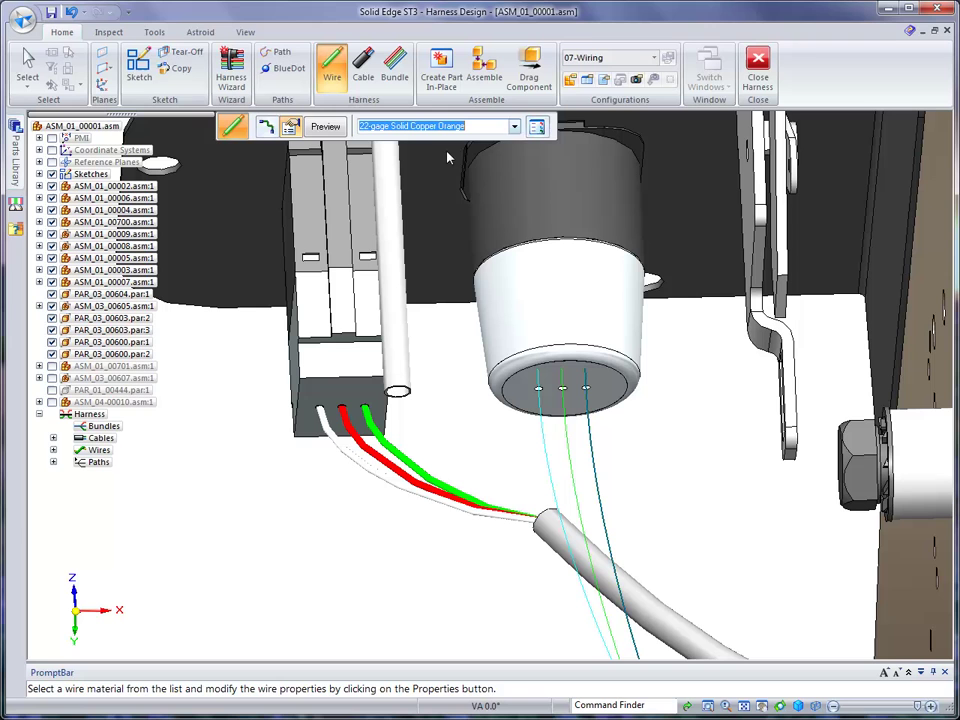
{"action": "right_click", "coordinate": [711, 432]}
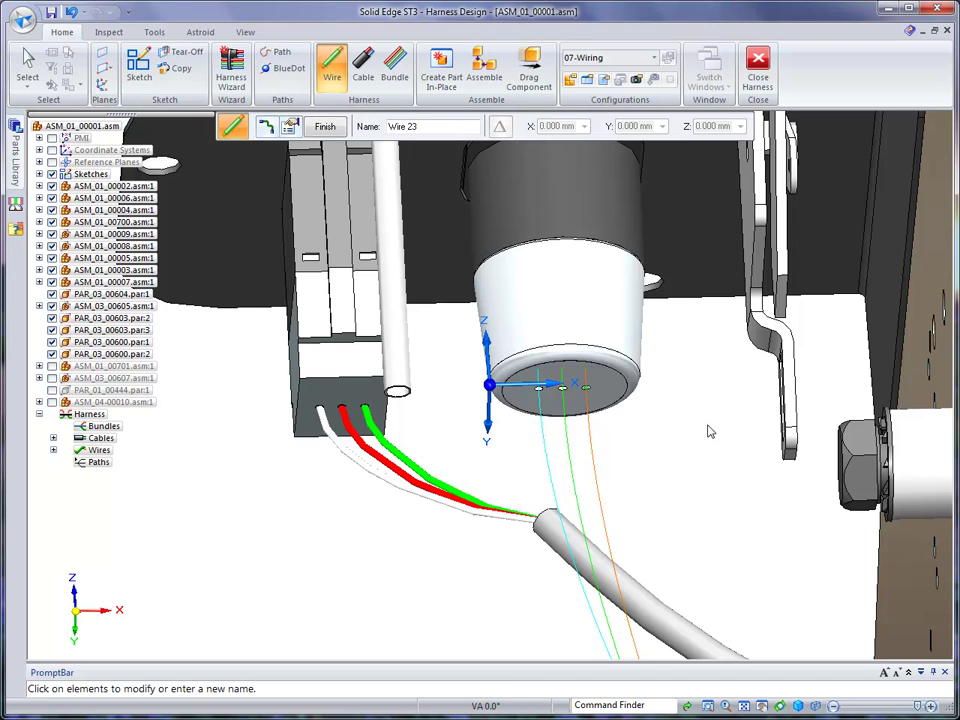
{"action": "right_click", "coordinate": [702, 414]}
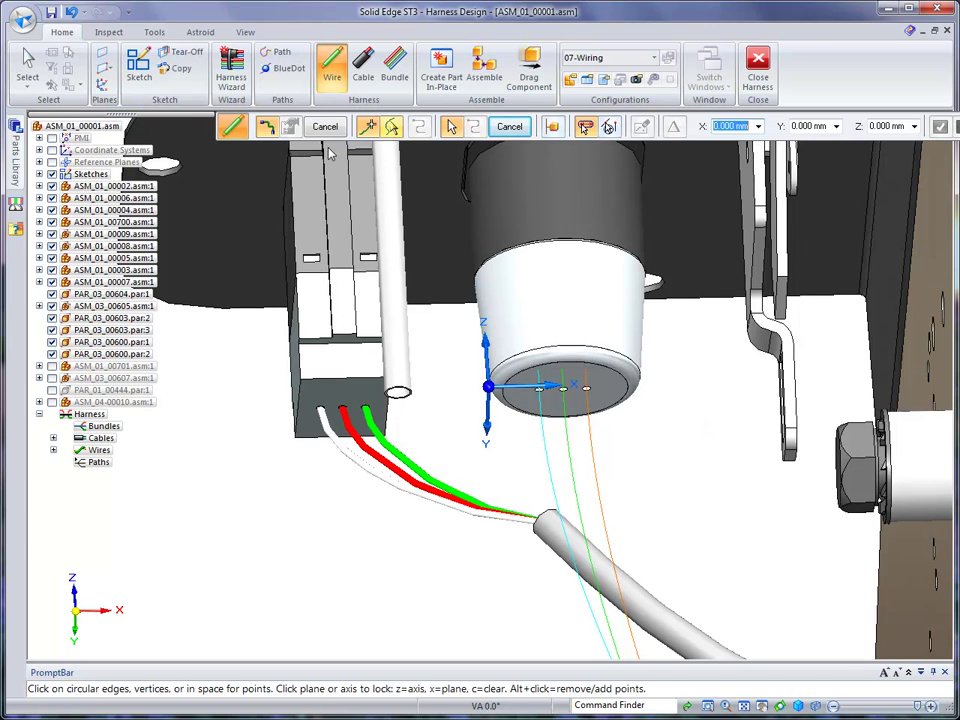
{"action": "left_click", "coordinate": [34, 62]}
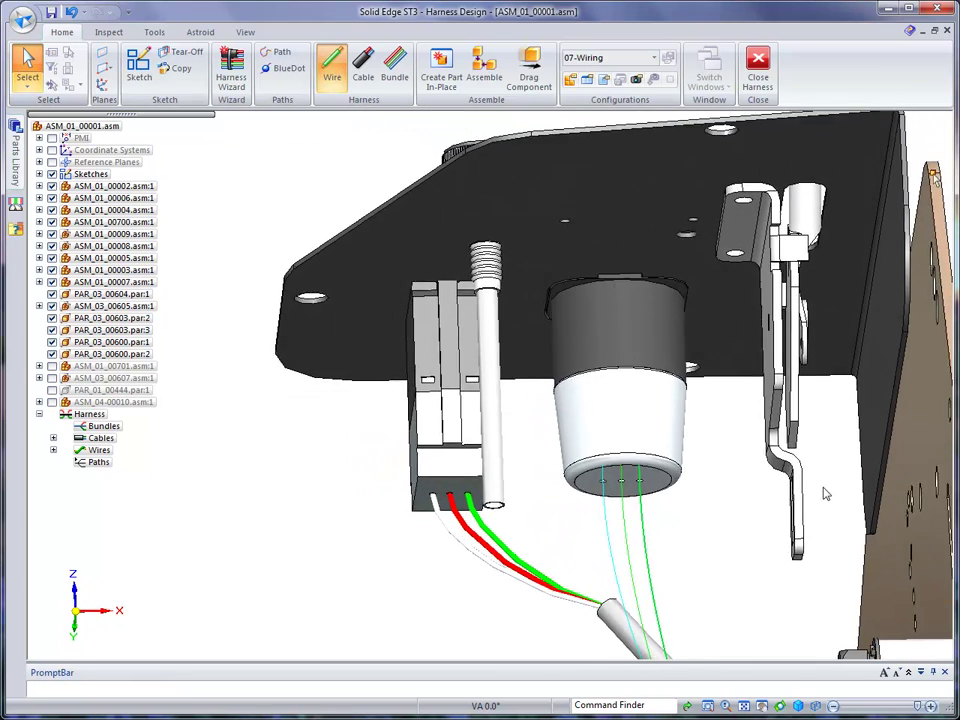
Start a cable and assign Wire 21, Wire 22 and Wire 23 as its conductors
{"action": "left_click", "coordinate": [54, 451]}
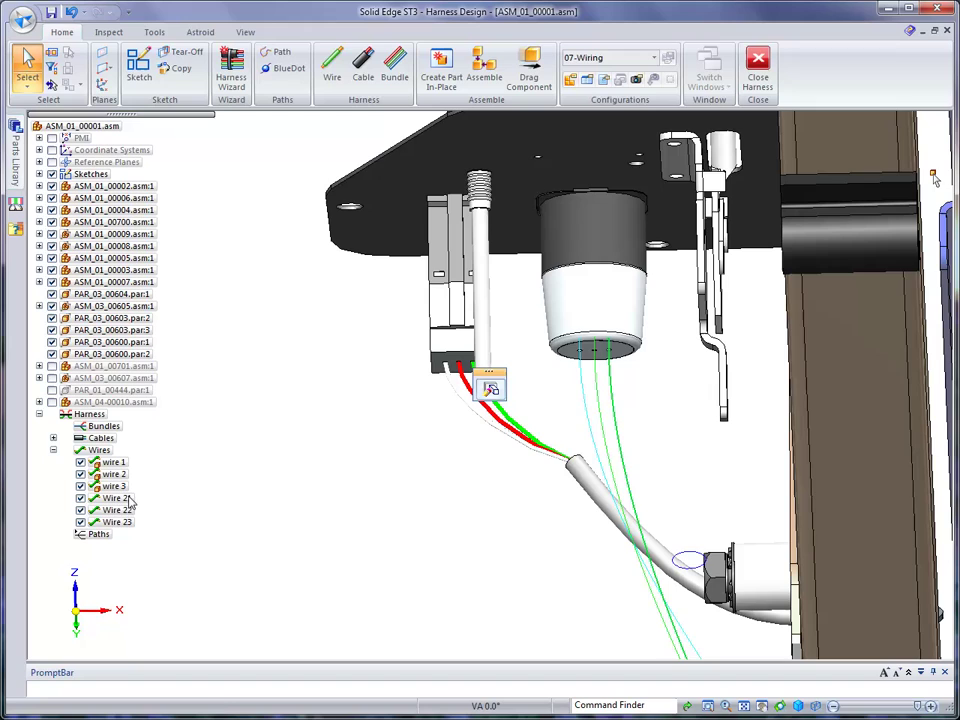
{"action": "mouse_move", "coordinate": [318, 580]}
{"action": "middle_mouse_down"}
{"action": "mouse_move", "coordinate": [340, 594]}
{"action": "mouse_move", "coordinate": [328, 590]}
{"action": "middle_mouse_up"}
{"action": "middle_click_drag", "start_coordinate": [490, 508], "coordinate": [948, 420]}
{"action": "middle_click_drag", "start_coordinate": [935, 178], "coordinate": [919, 427]}
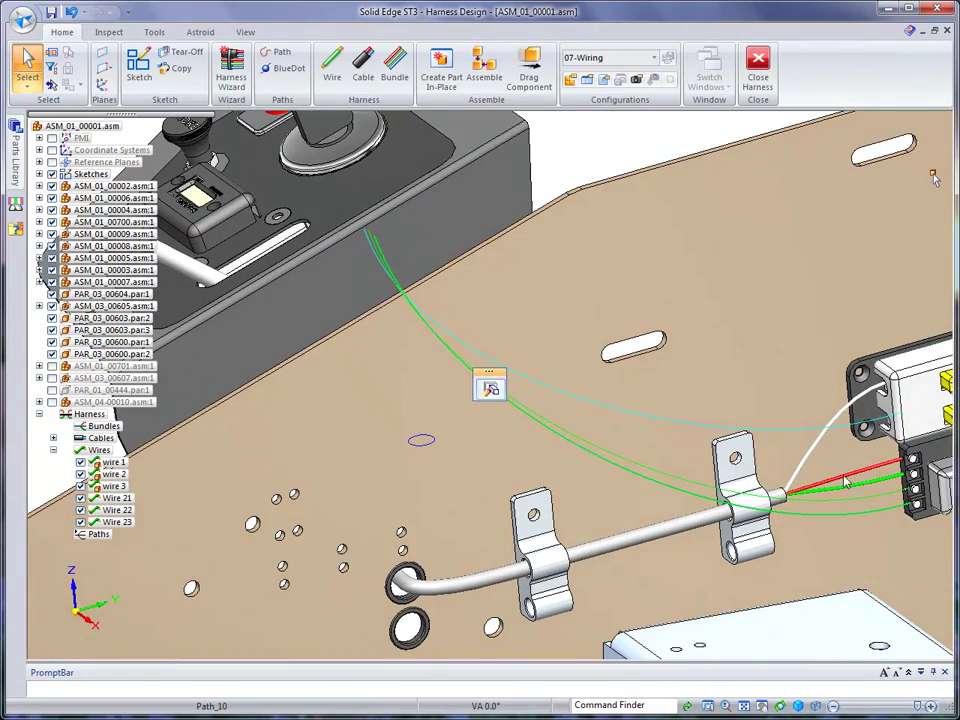
{"action": "middle_click_drag", "start_coordinate": [522, 202], "coordinate": [667, 141]}
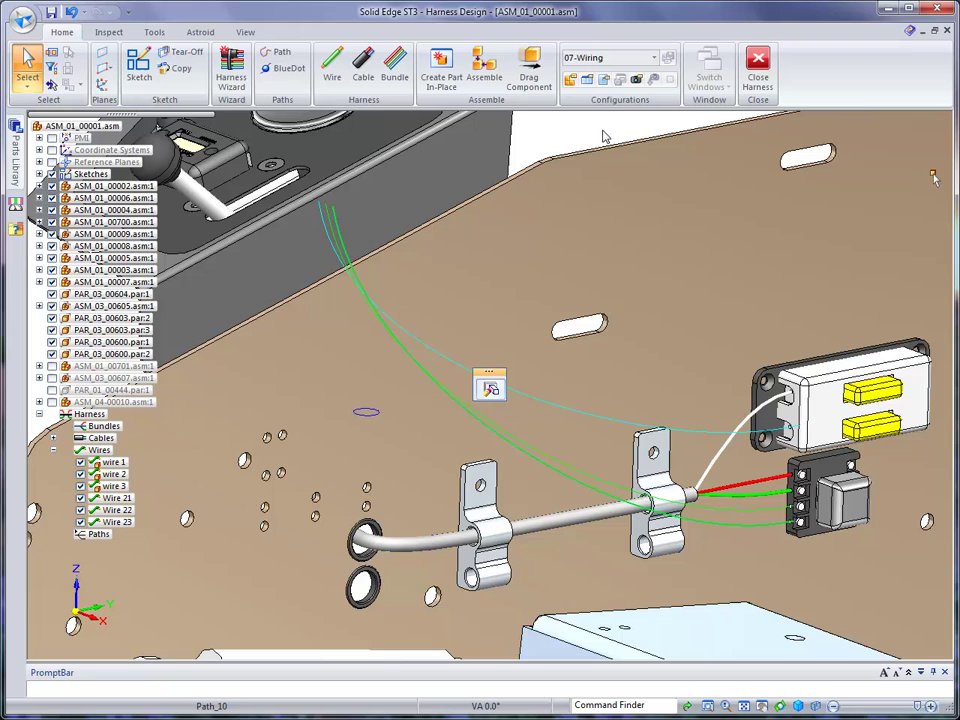
{"action": "left_click", "coordinate": [364, 68]}
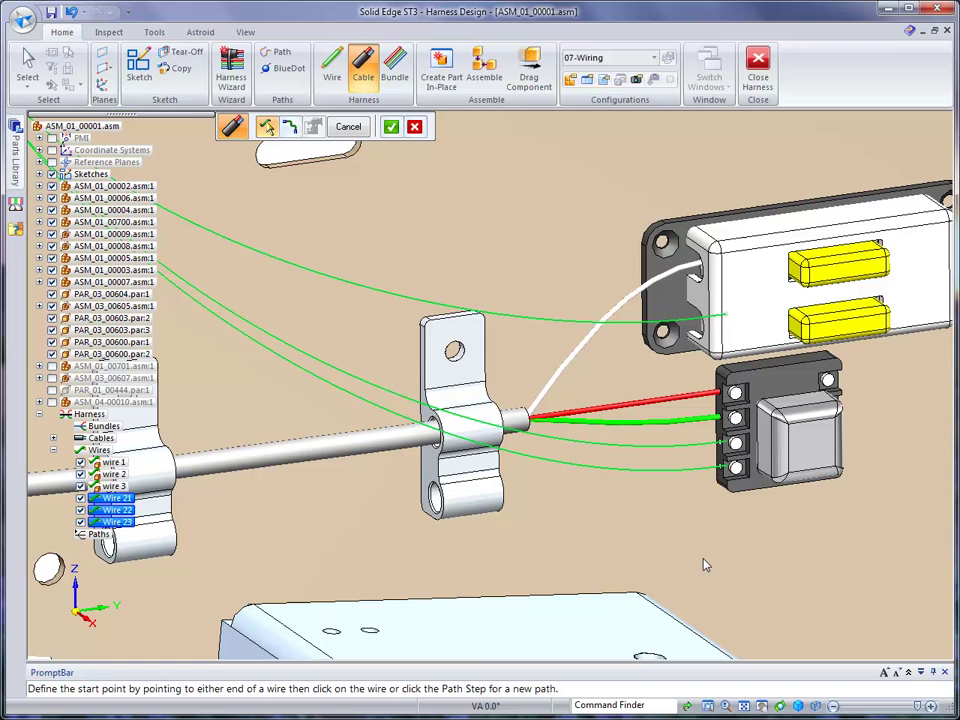
{"action": "left_click", "coordinate": [390, 126]}
Route the cable path through the two clamps' lower holes and the lower grommet, ending at the sketched blue circle
{"action": "middle_click_drag", "start_coordinate": [550, 262], "coordinate": [551, 254]}
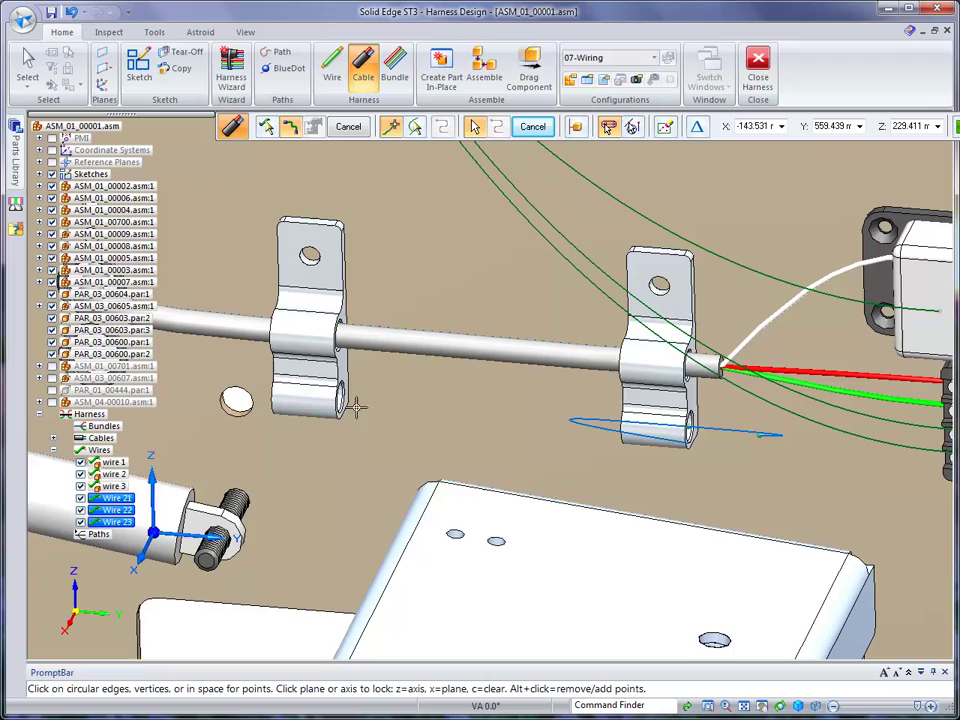
{"action": "left_click", "coordinate": [346, 404]}
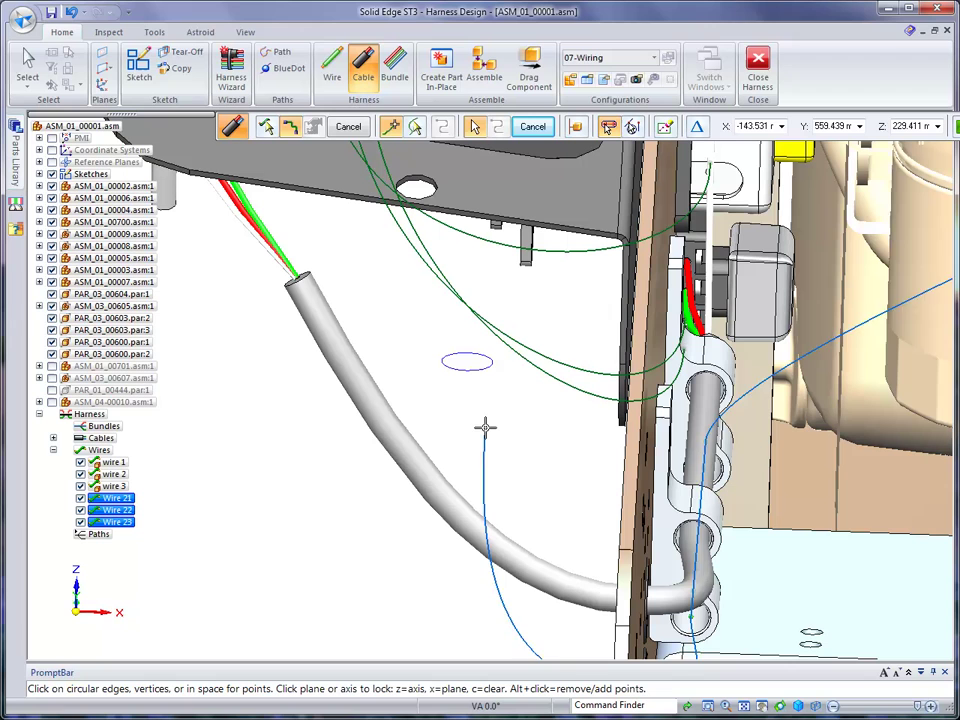
{"action": "left_click", "coordinate": [634, 128]}
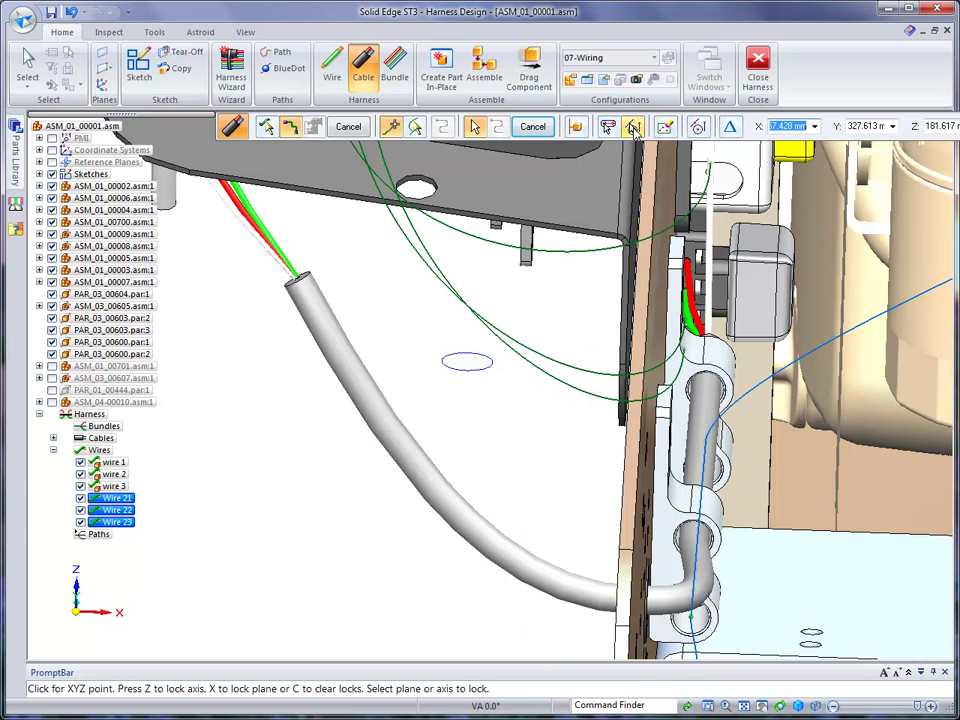
{"action": "left_click", "coordinate": [466, 366]}
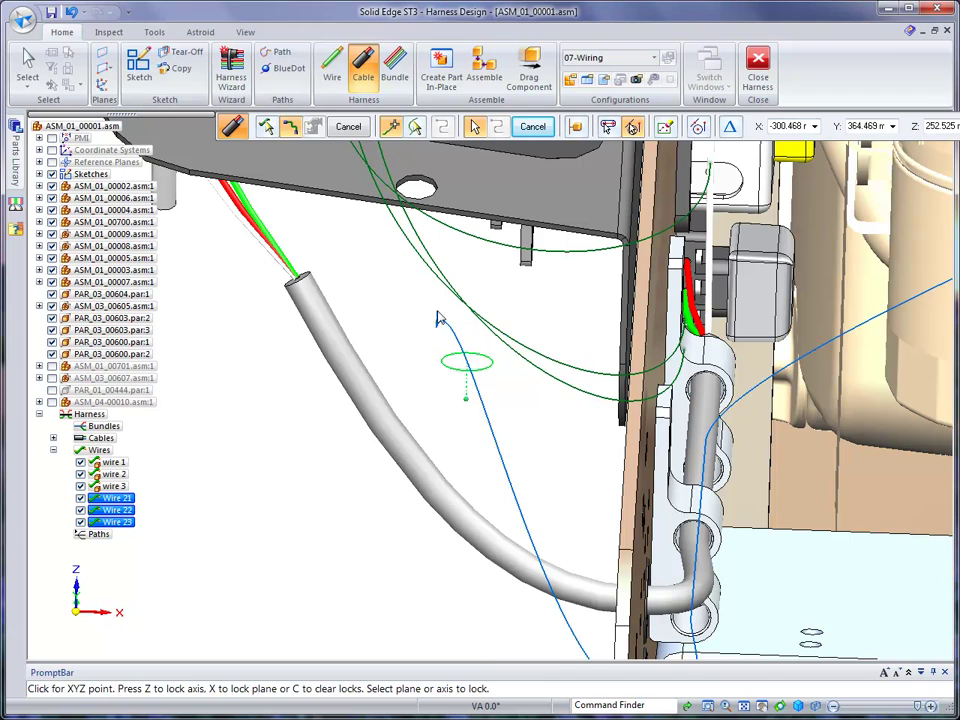
{"action": "right_click", "coordinate": [440, 318]}
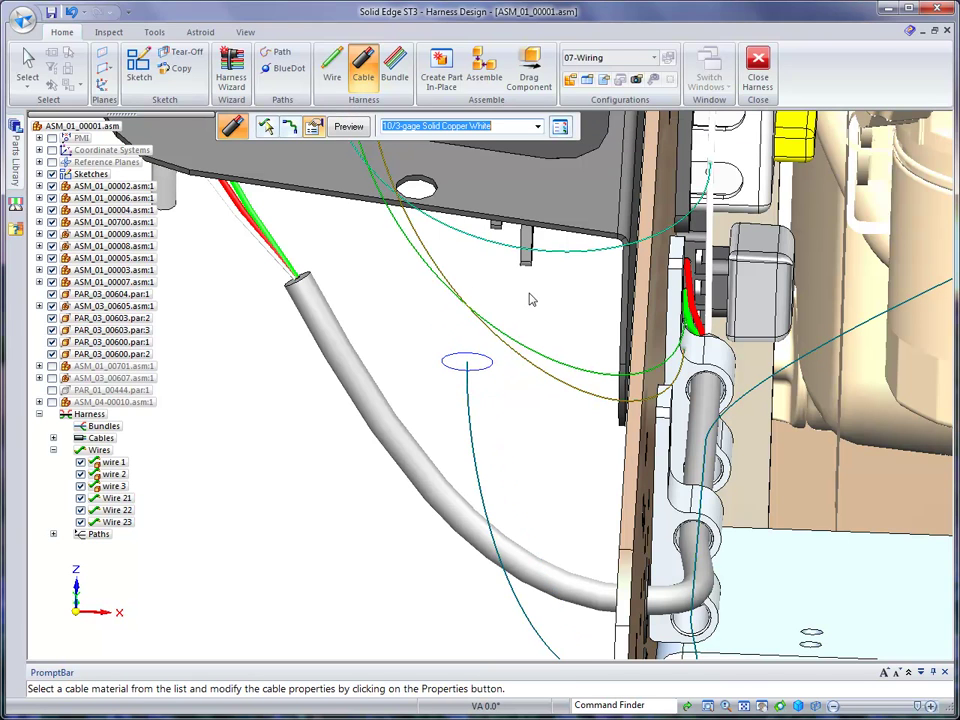
Assign 14/3-gage Solid Copper White as the cable material, finish the cable and leave the Cable command
{"action": "left_click", "coordinate": [538, 128]}
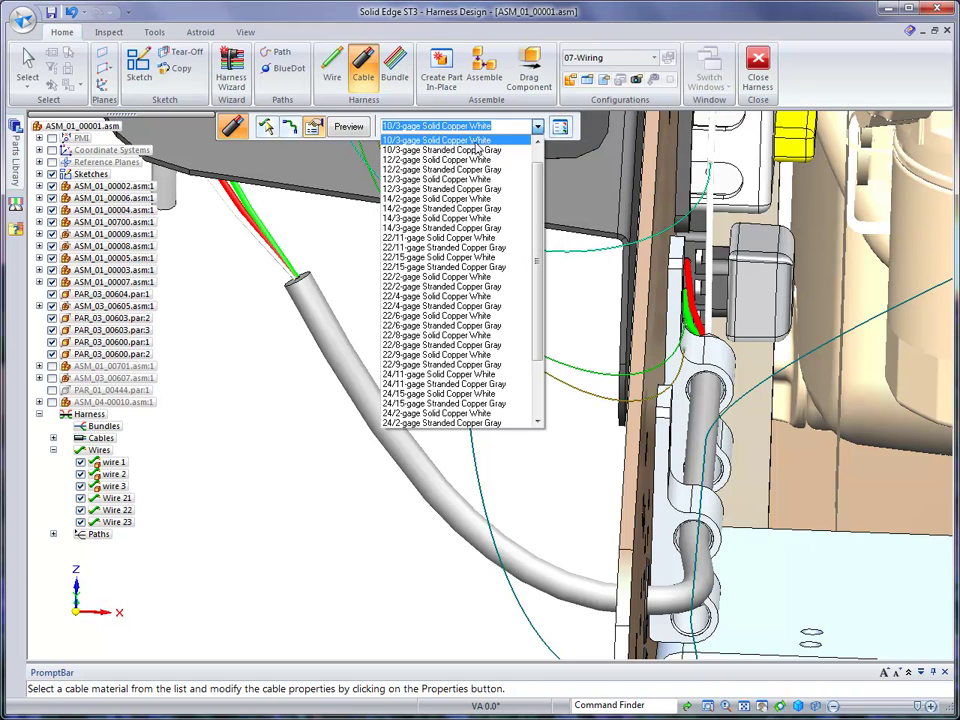
{"action": "left_click", "coordinate": [437, 219]}
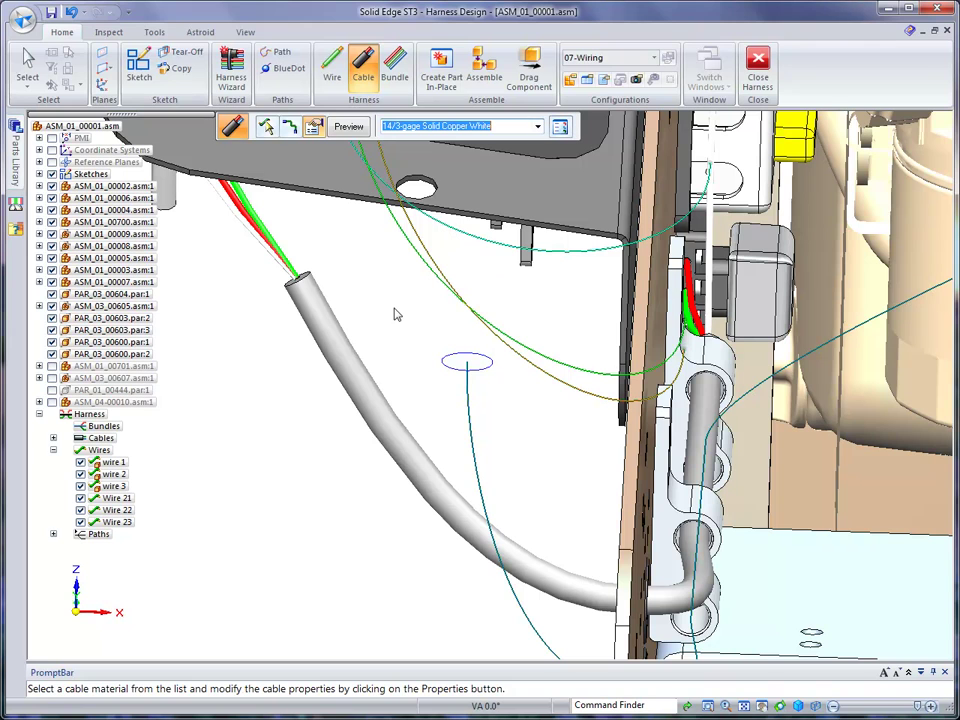
{"action": "right_click", "coordinate": [381, 280]}
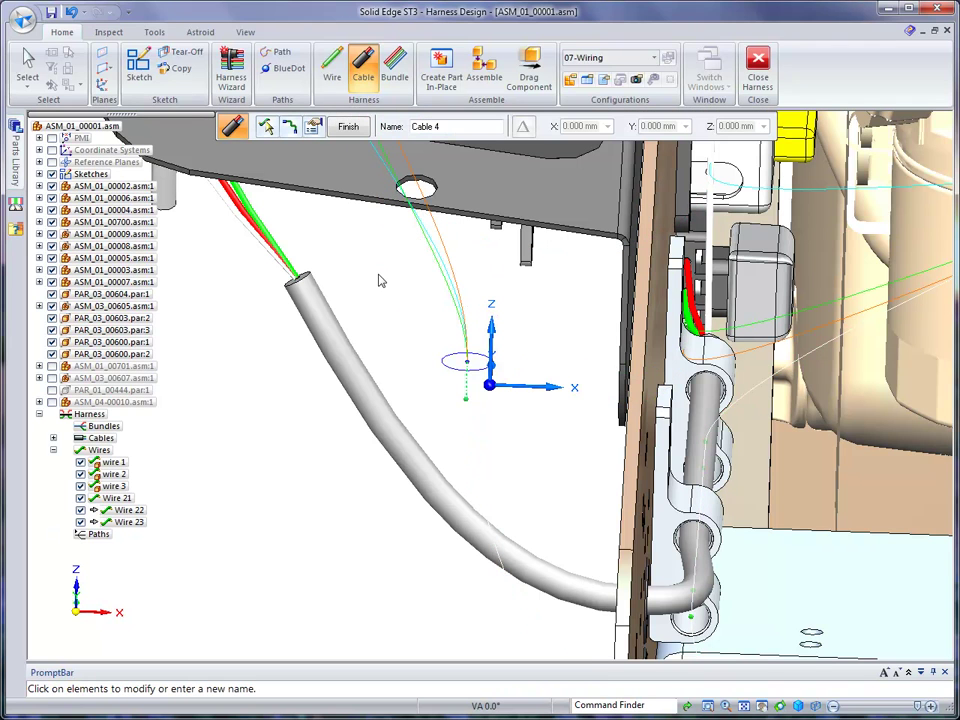
{"action": "left_click", "coordinate": [349, 128]}
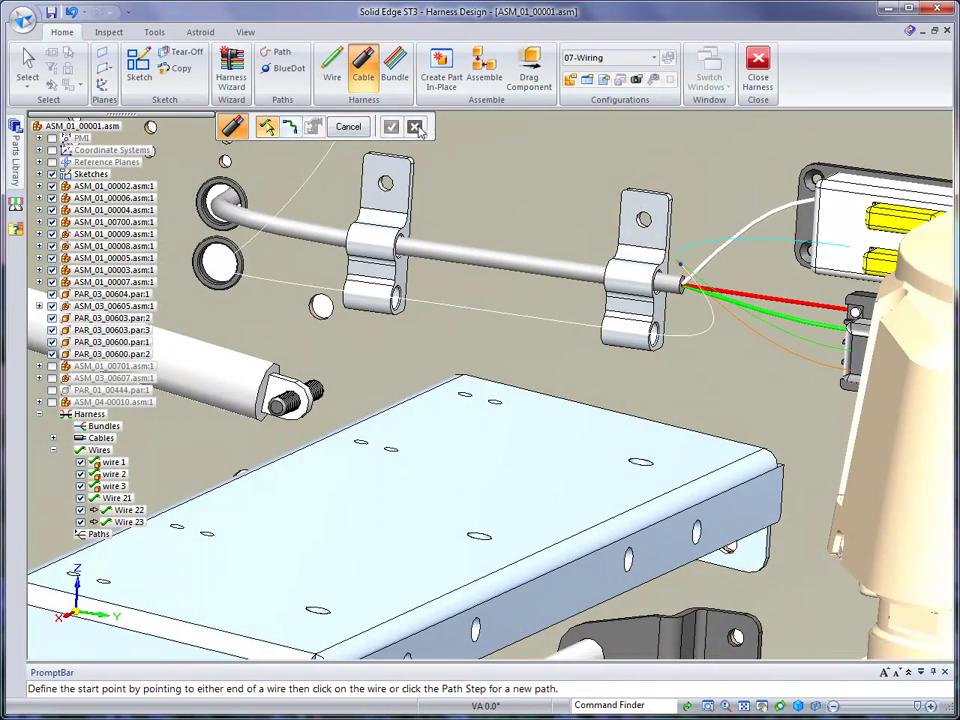
{"action": "left_click", "coordinate": [27, 63]}
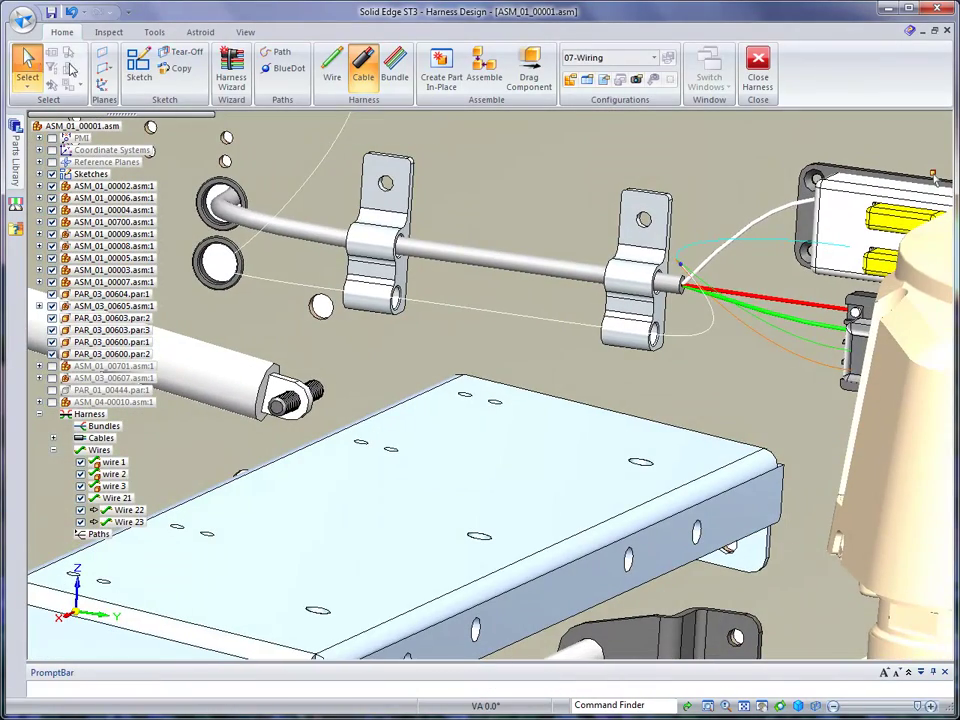
Edit BlueDot_13 where the cable meets its wires and move it to about X -181, Y 557, Z 187 mm
{"action": "left_click", "coordinate": [430, 301]}
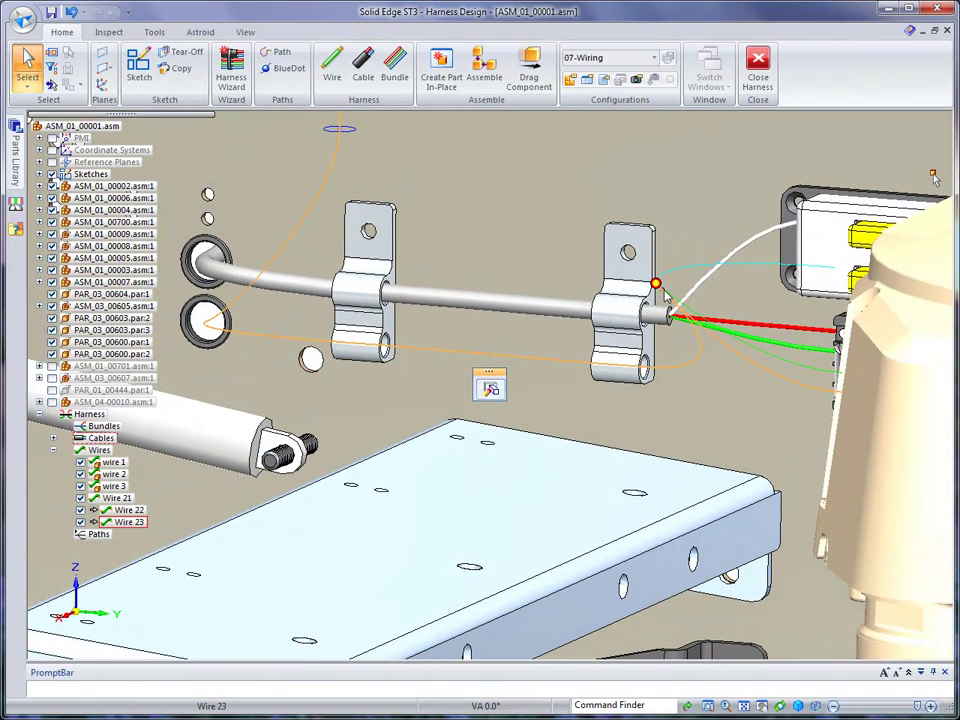
{"action": "right_click", "coordinate": [665, 300]}
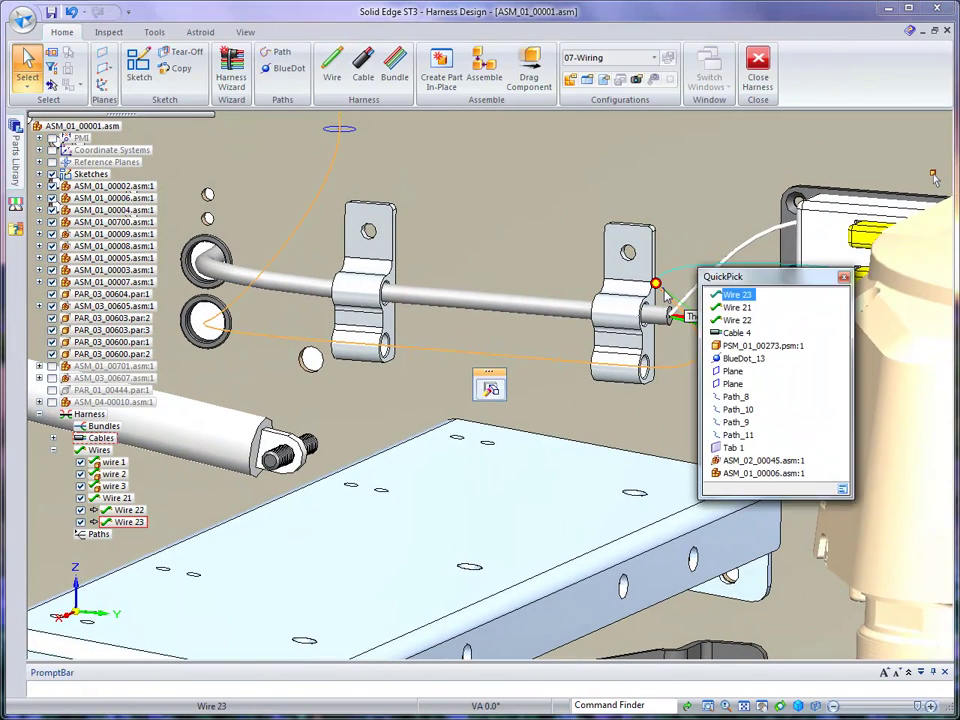
{"action": "left_click", "coordinate": [748, 358]}
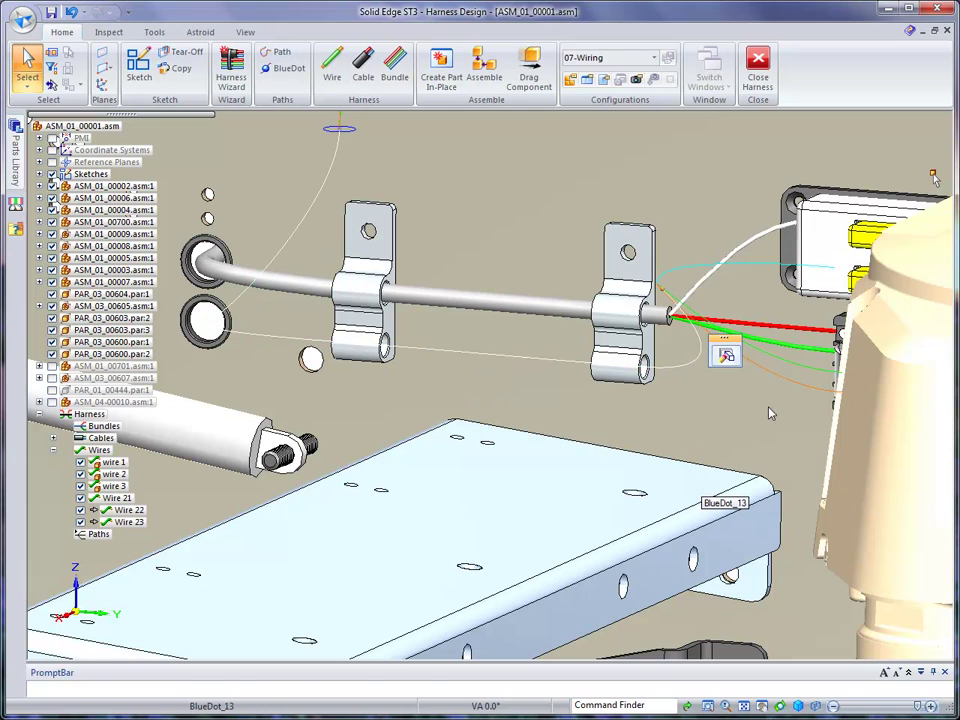
{"action": "left_click", "coordinate": [725, 355]}
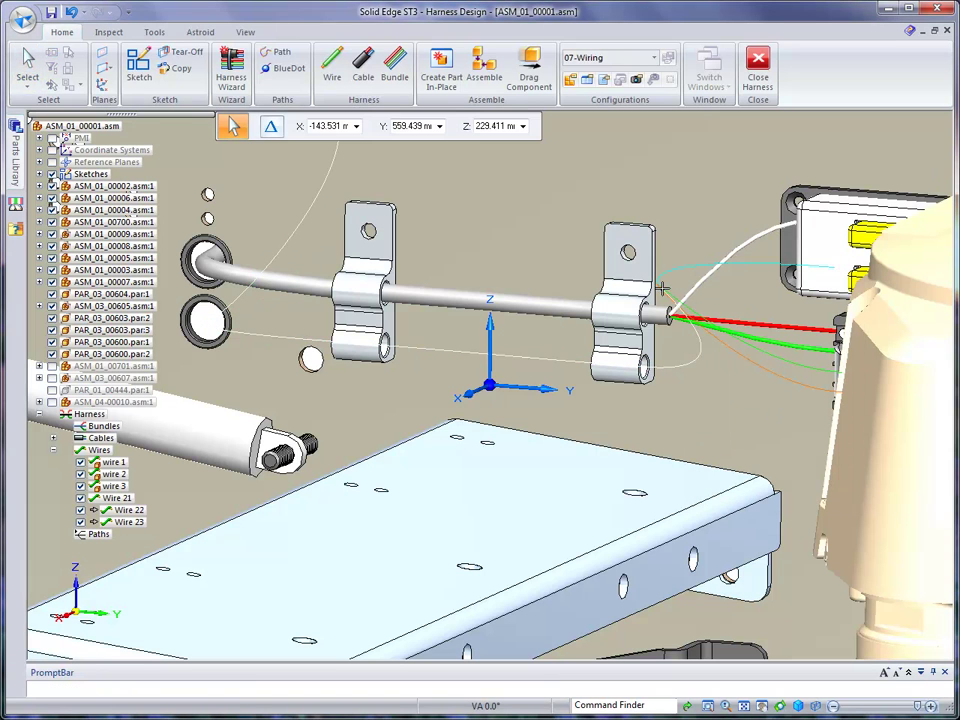
{"action": "left_click_drag", "start_coordinate": [738, 375], "coordinate": [755, 386]}
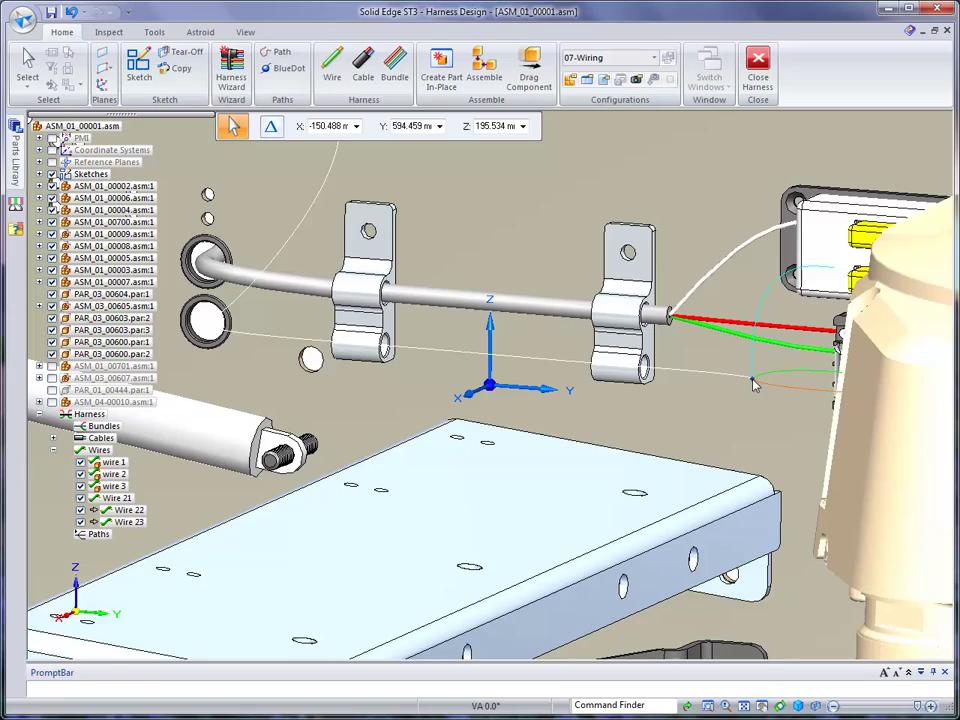
{"action": "middle_click_drag", "start_coordinate": [784, 467], "coordinate": [769, 424]}
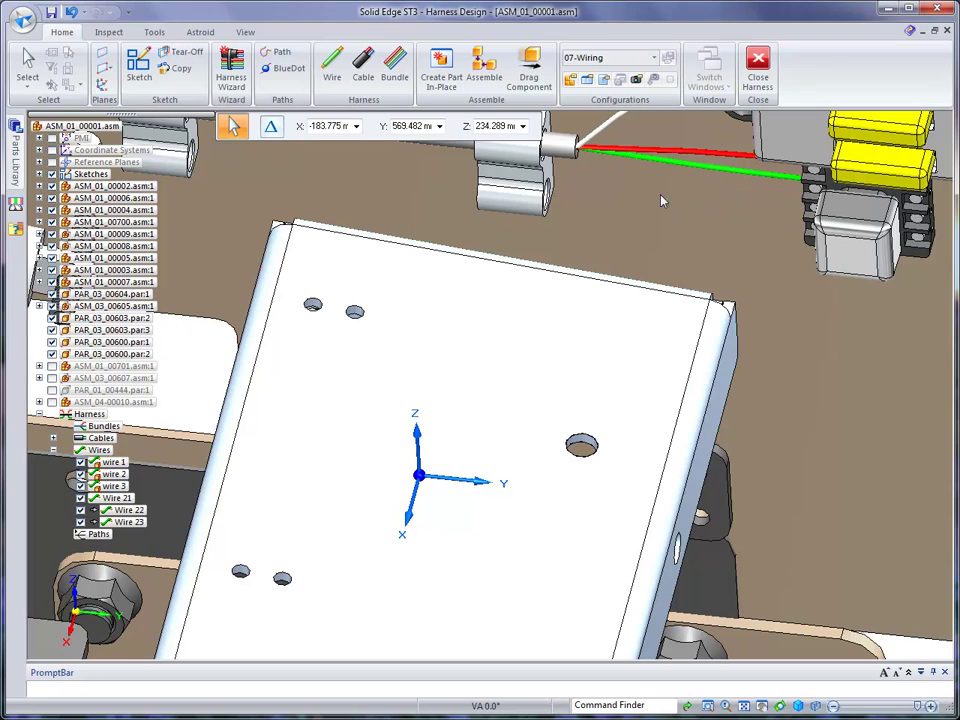
{"action": "middle_click_drag", "start_coordinate": [718, 317], "coordinate": [671, 161]}
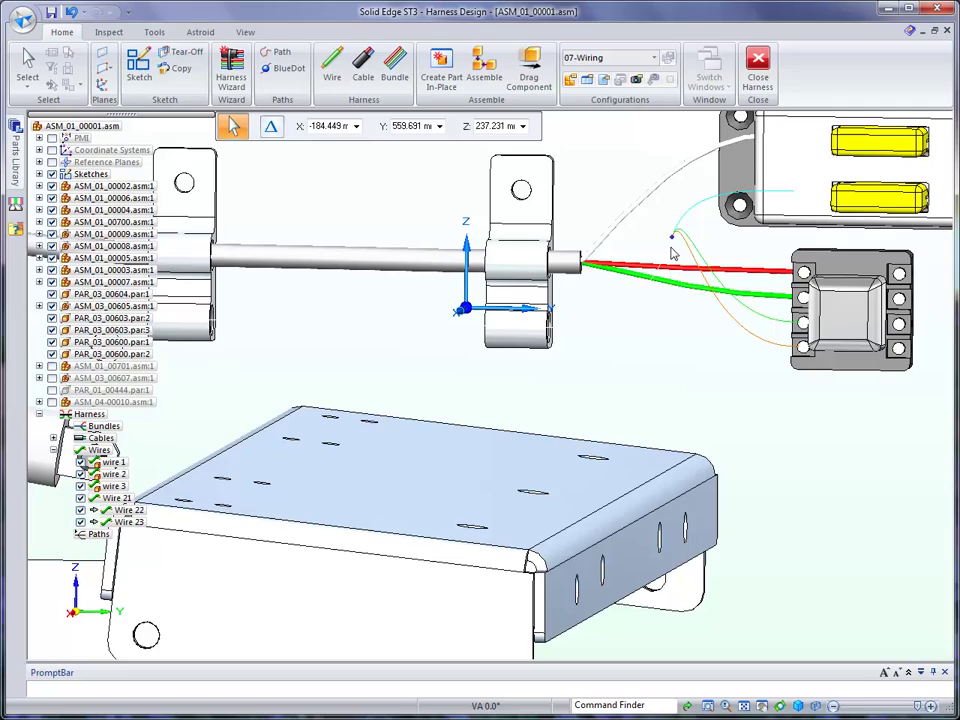
{"action": "middle_click_drag", "start_coordinate": [741, 426], "coordinate": [482, 597]}
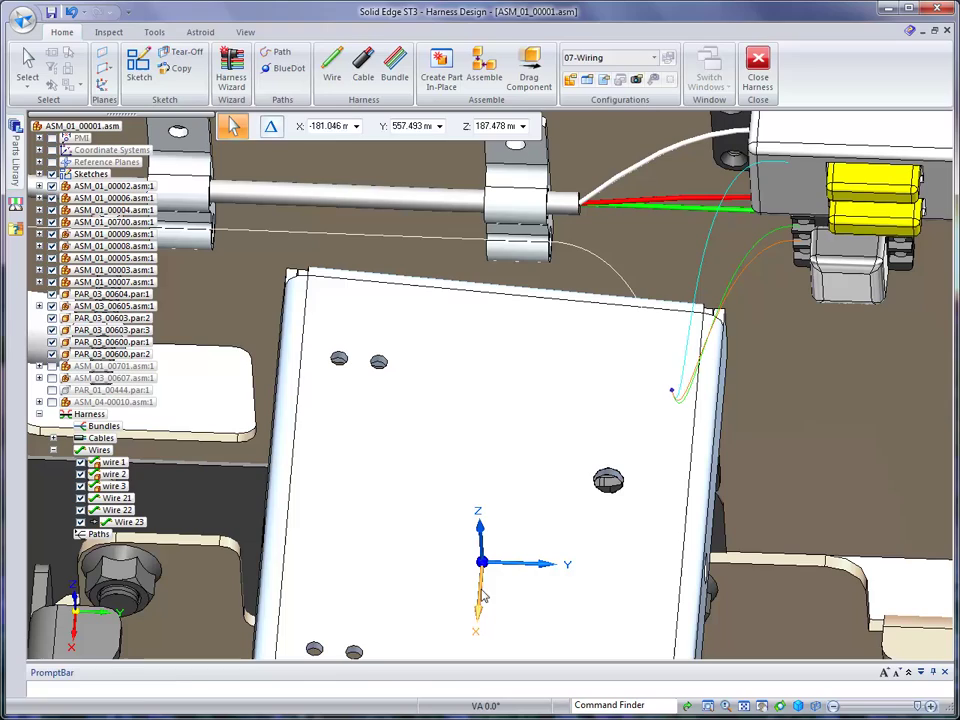
Lock movement to the X axis and move the BlueDot to about X -237 mm, close to the panel
{"action": "left_click", "coordinate": [482, 597]}
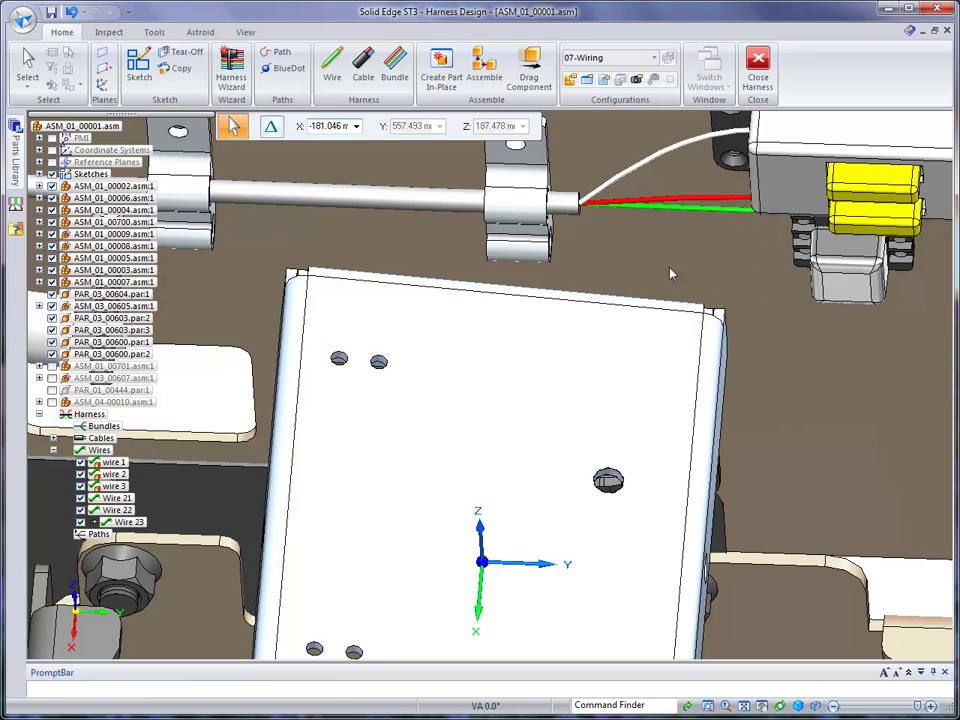
{"action": "middle_click_drag", "start_coordinate": [921, 540], "coordinate": [787, 300]}
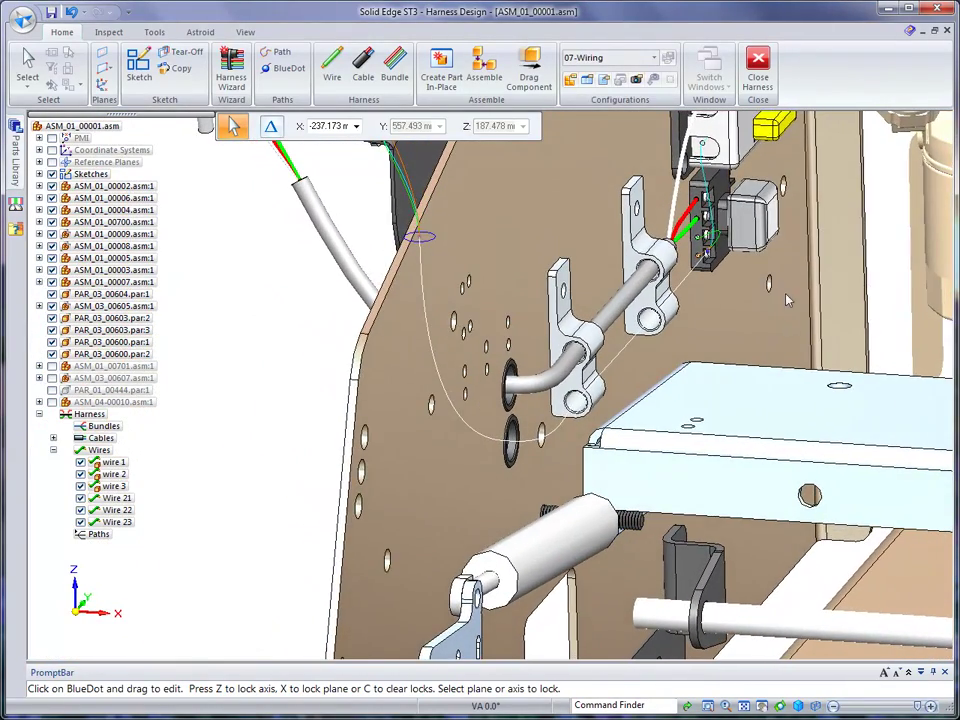
Expand the harness's Cables group and Cable 4 to list its conductors
{"action": "middle_click_drag", "start_coordinate": [692, 272], "coordinate": [55, 445]}
{"action": "left_click", "coordinate": [54, 439]}
{"action": "left_click", "coordinate": [68, 462]}
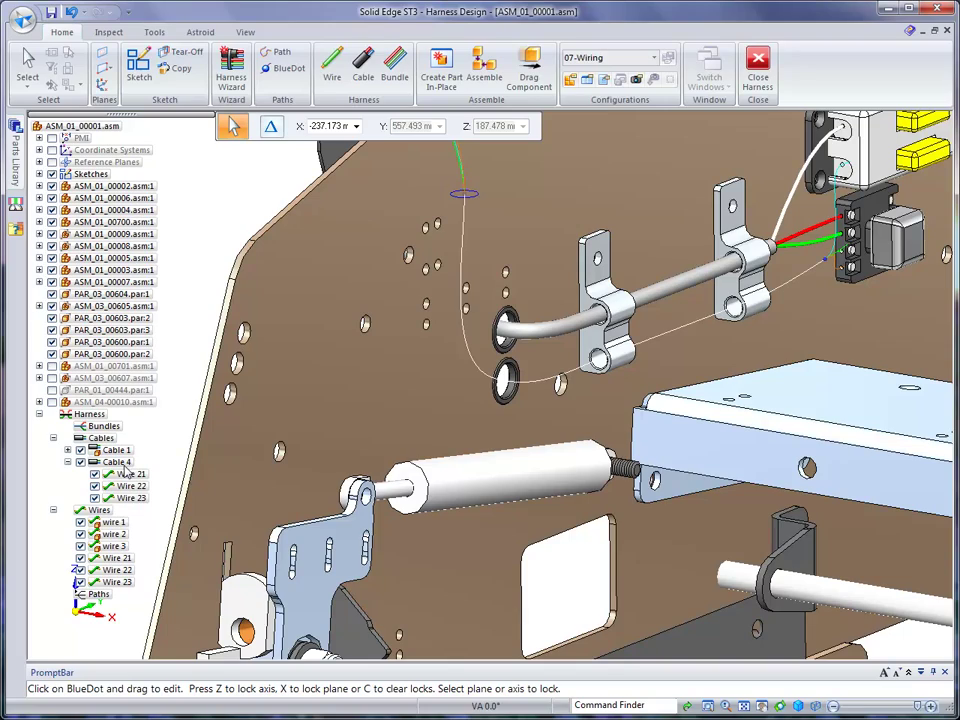
Move the BlueDot along the Y axis to about 538 mm, closer to the clamp, and end the BlueDot edit
{"action": "middle_click_drag", "start_coordinate": [326, 420], "coordinate": [727, 527]}
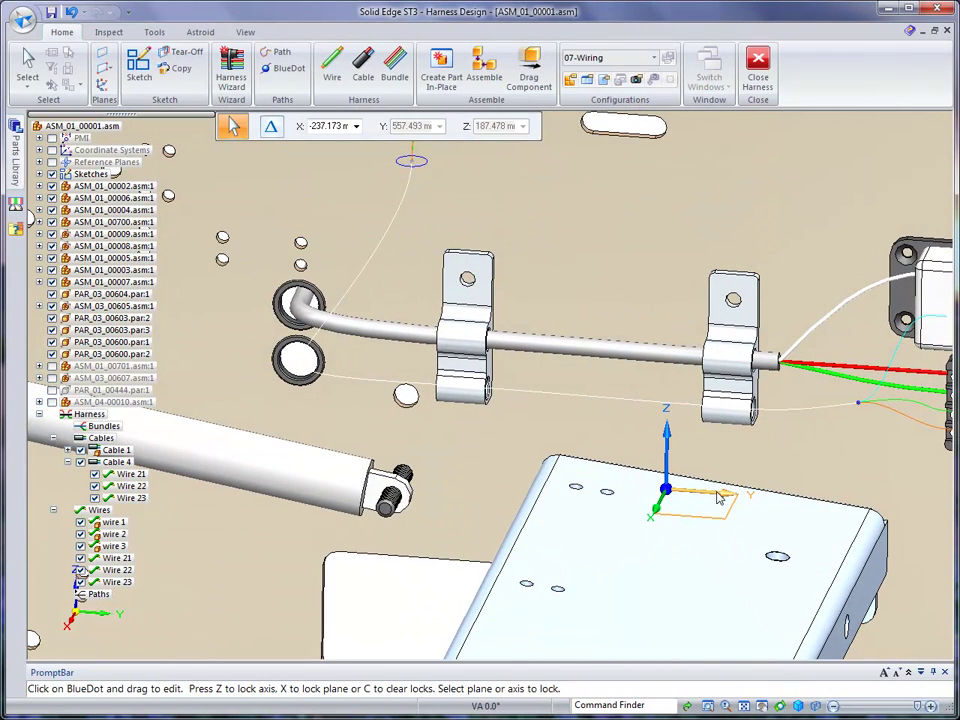
{"action": "left_click", "coordinate": [701, 495]}
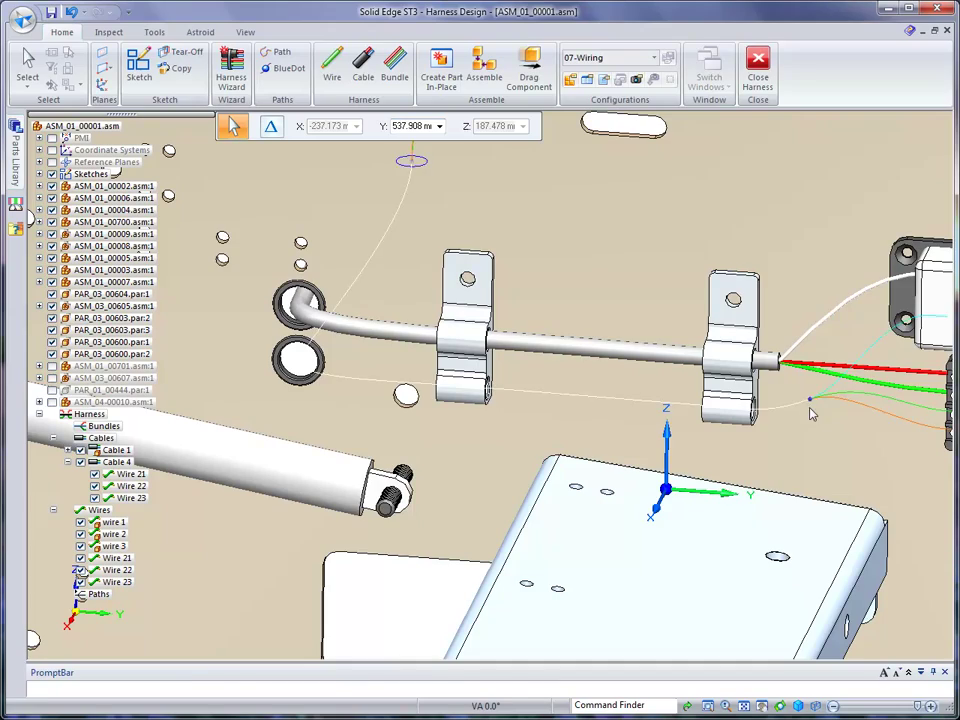
{"action": "middle_click_drag", "start_coordinate": [827, 501], "coordinate": [914, 562]}
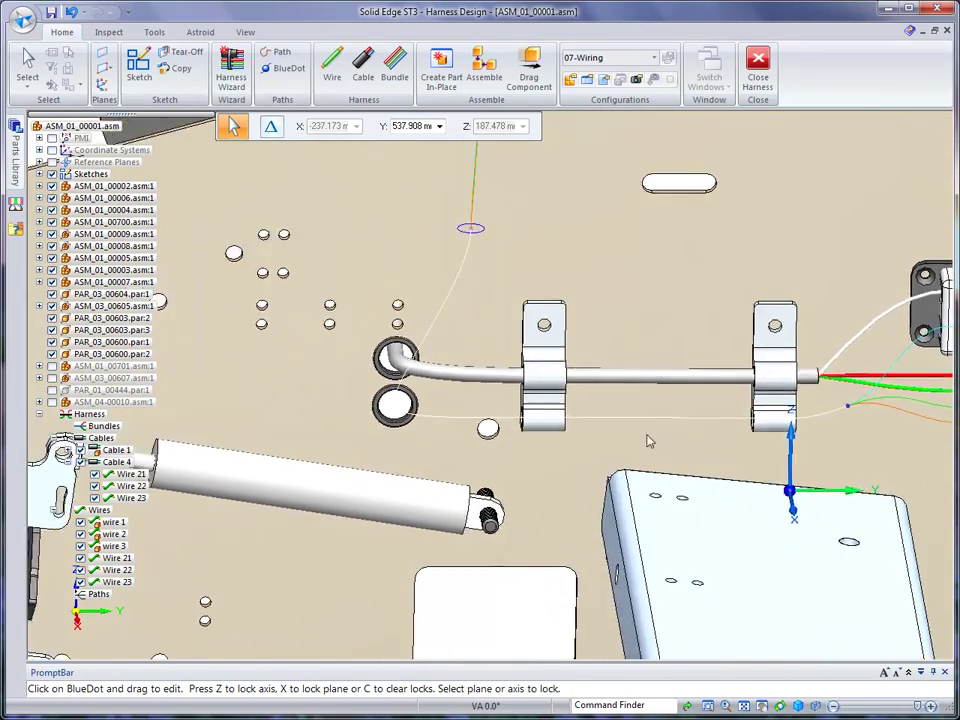
{"action": "left_click", "coordinate": [29, 68]}
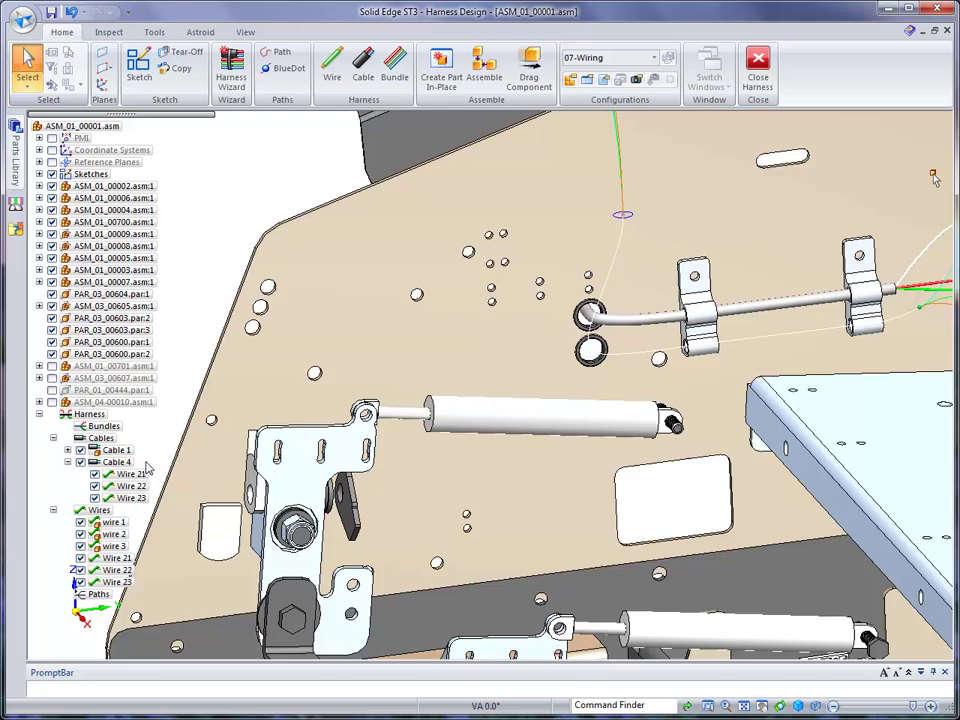
Create physical conductors for the entire harness
{"action": "left_click", "coordinate": [114, 450]}
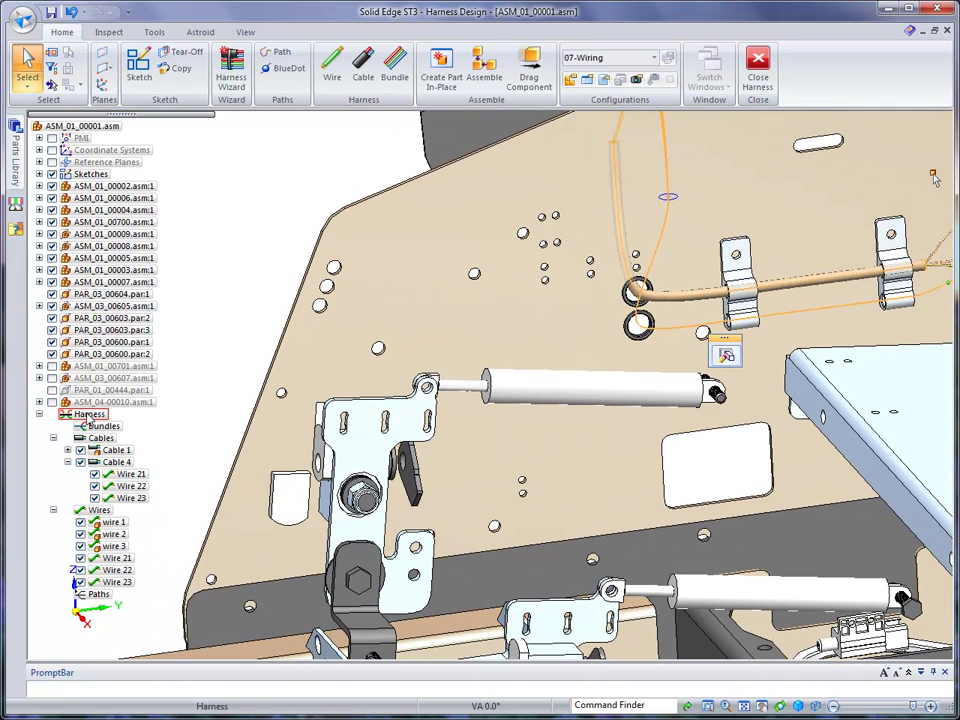
{"action": "right_click", "coordinate": [89, 416]}
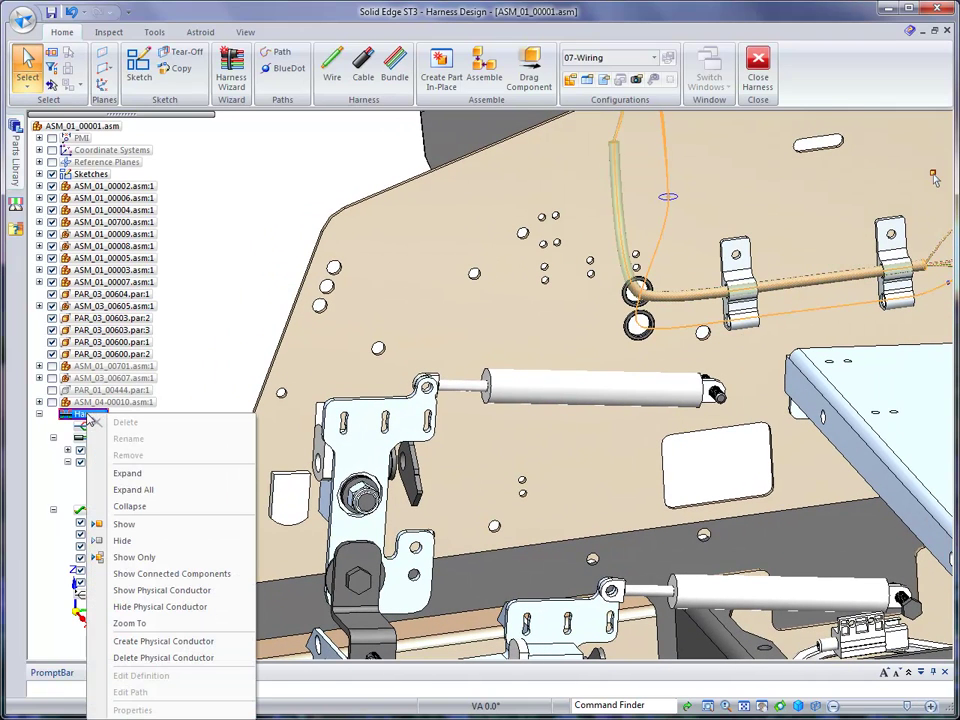
{"action": "left_click", "coordinate": [147, 645]}
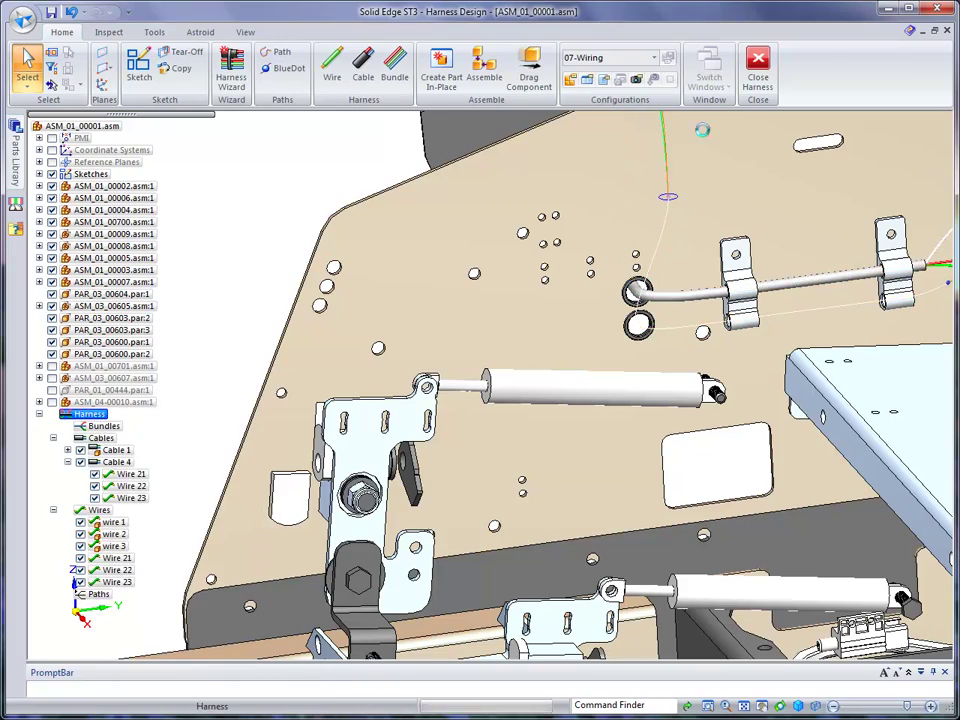
{"action": "middle_click_drag", "start_coordinate": [809, 323], "coordinate": [611, 386], "text": "shift"}
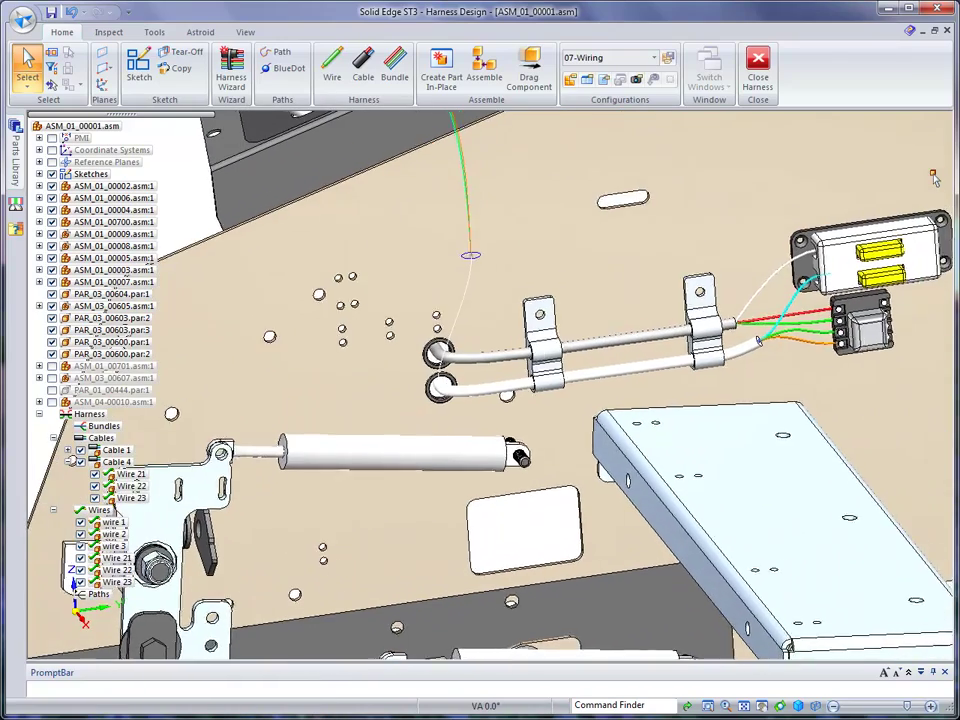
Hide all wire centerlines in the assembly
{"action": "middle_click_drag", "start_coordinate": [894, 383], "coordinate": [789, 323]}
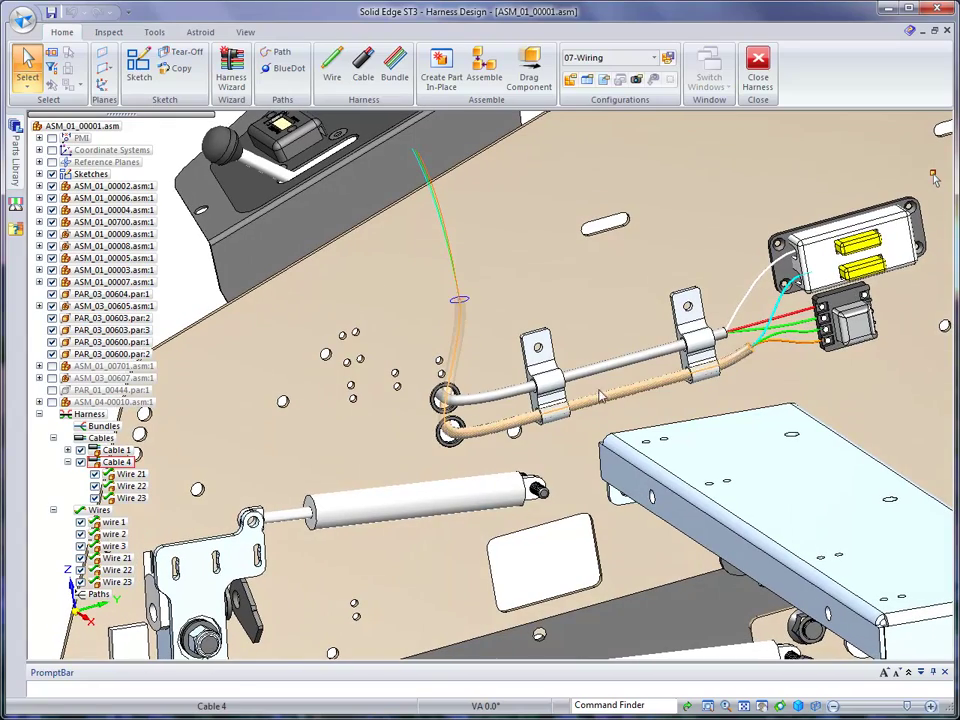
{"action": "middle_click_drag", "start_coordinate": [601, 395], "coordinate": [472, 200]}
{"action": "left_click", "coordinate": [25, 60]}
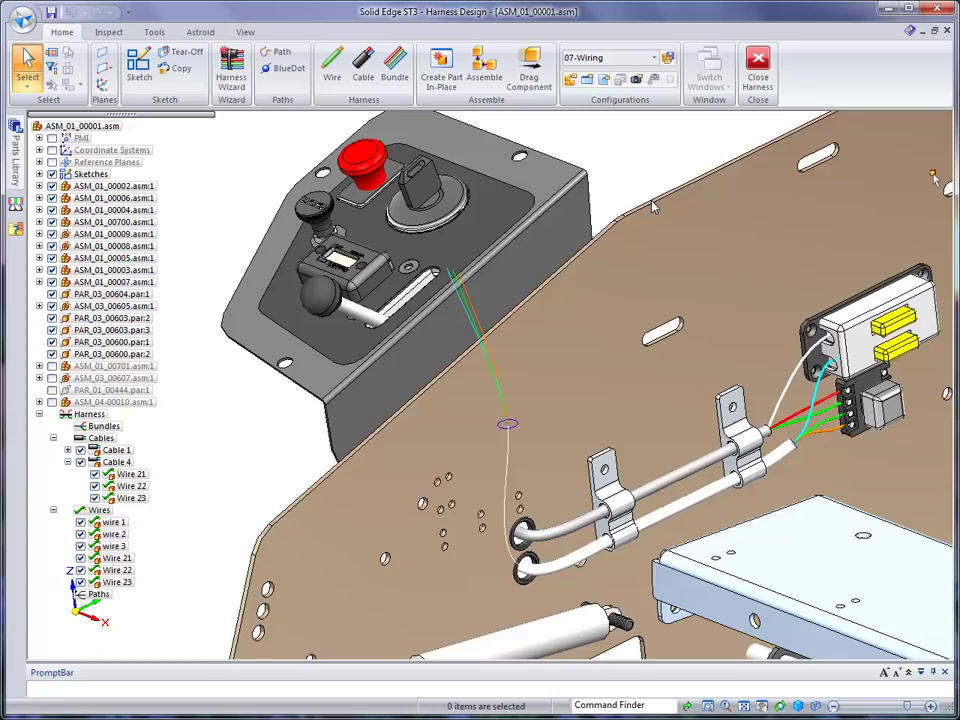
{"action": "middle_click_drag", "start_coordinate": [855, 488], "coordinate": [244, 147]}
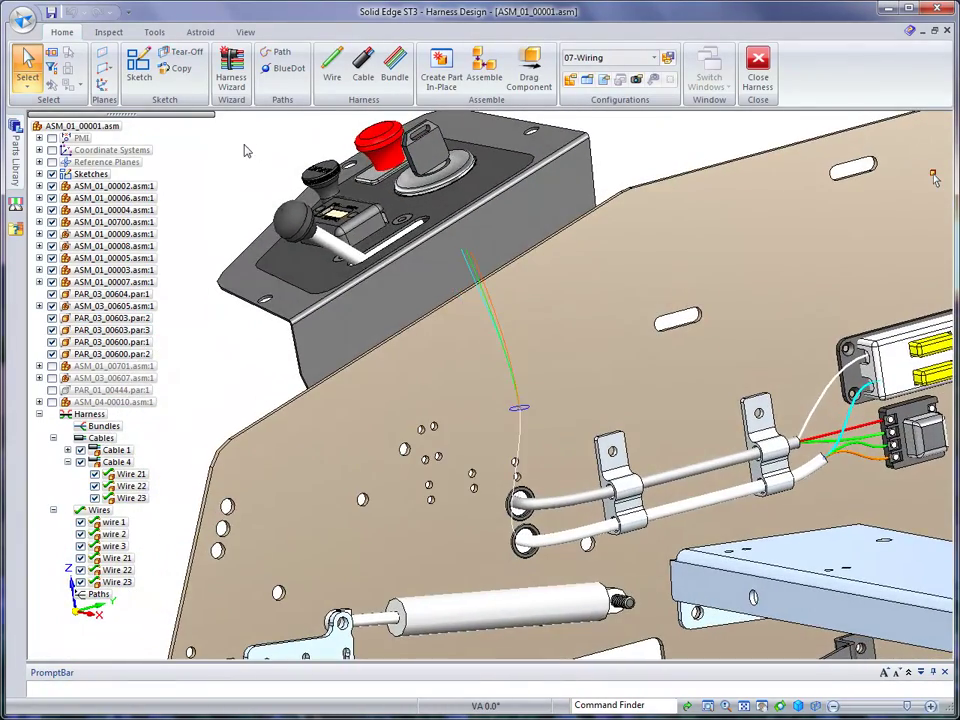
{"action": "right_click", "coordinate": [244, 147]}
{"action": "mouse_move", "coordinate": [296, 273]}
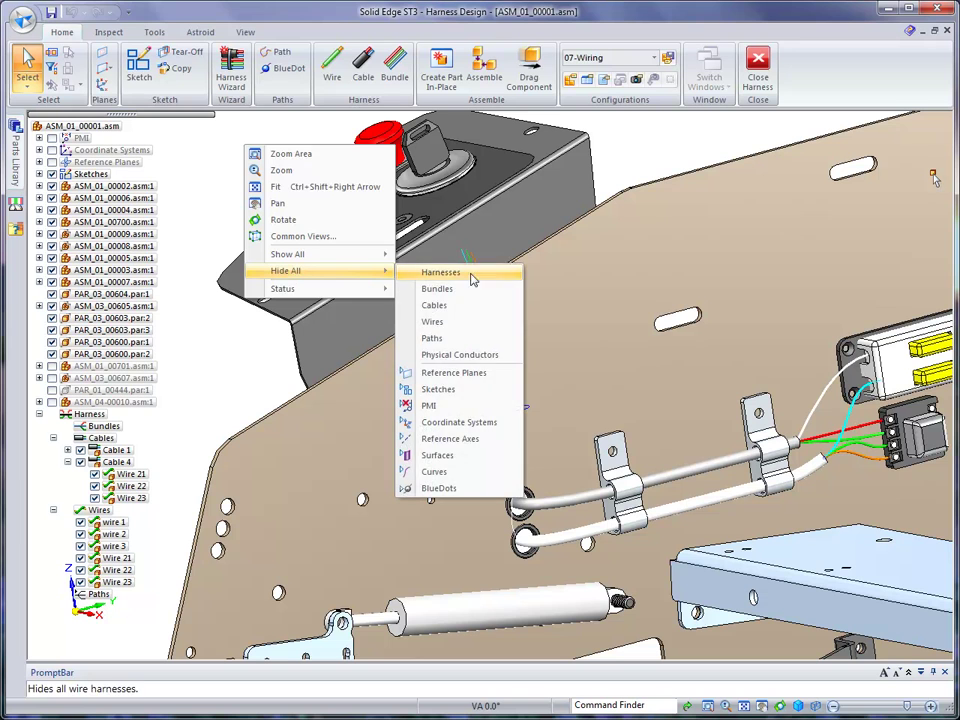
{"action": "left_click", "coordinate": [455, 323]}
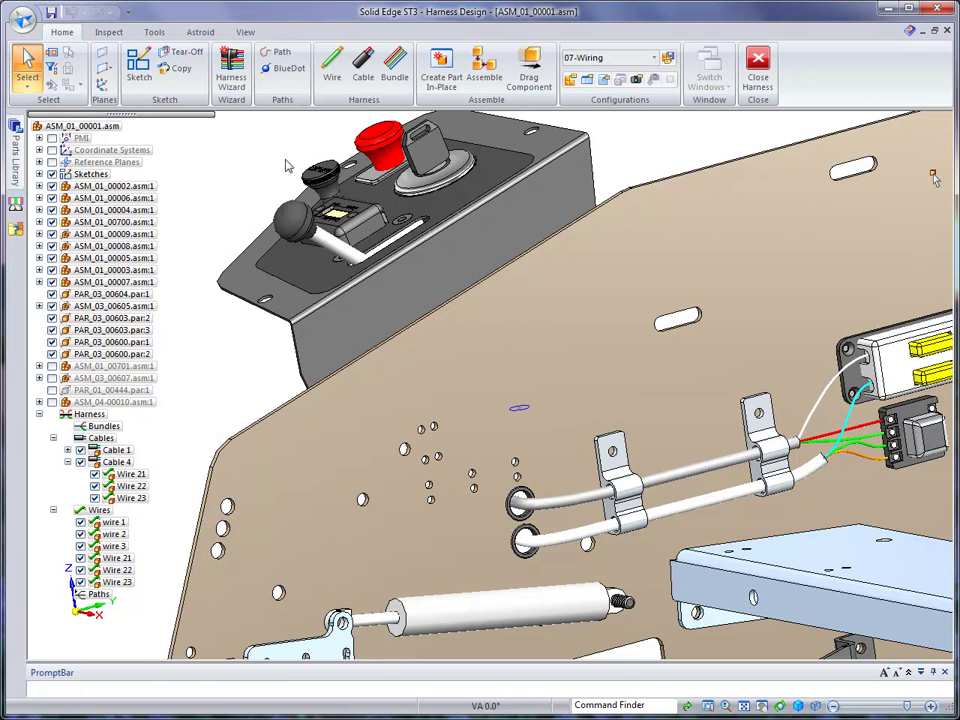
Hide all sketches in the assembly
{"action": "middle_click_drag", "start_coordinate": [259, 161], "coordinate": [258, 162]}
{"action": "right_click", "coordinate": [248, 158]}
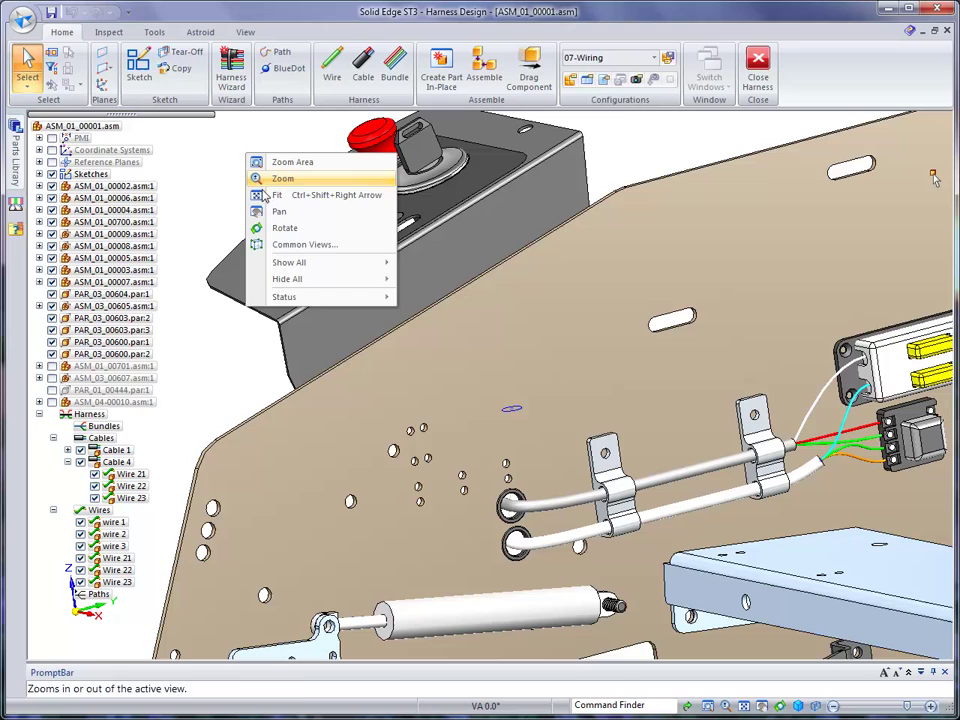
{"action": "mouse_move", "coordinate": [293, 284]}
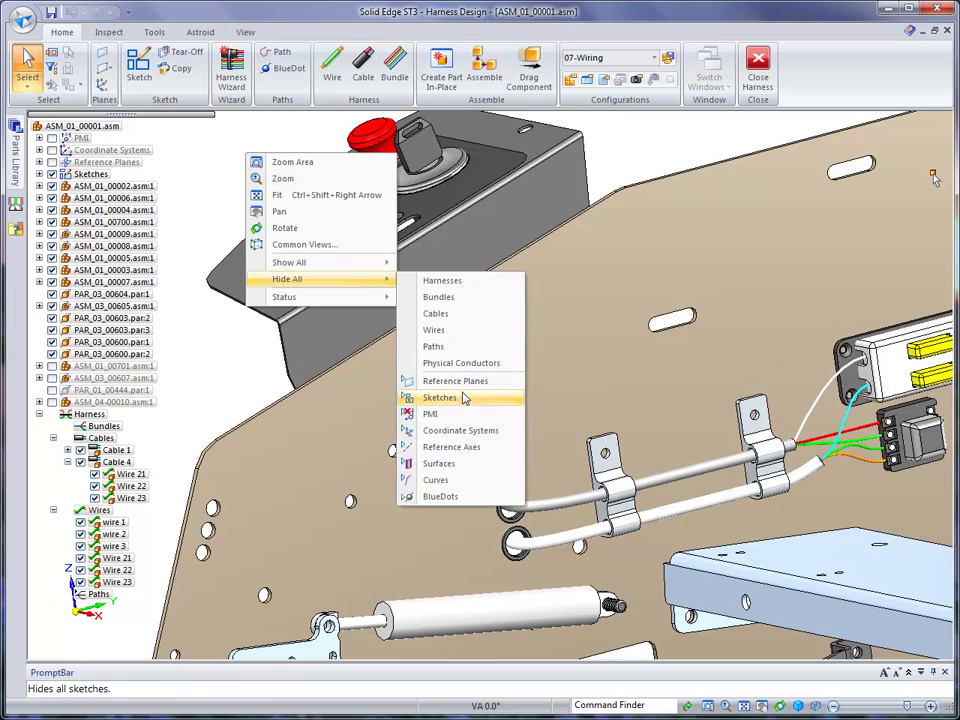
{"action": "left_click", "coordinate": [440, 398]}
Switch selection to face priority and select the cylindrical face of the plate hole PSM_01_00273 around the lower cable grommet
{"action": "middle_click_drag", "start_coordinate": [641, 158], "coordinate": [385, 370]}
{"action": "left_click", "coordinate": [31, 85]}
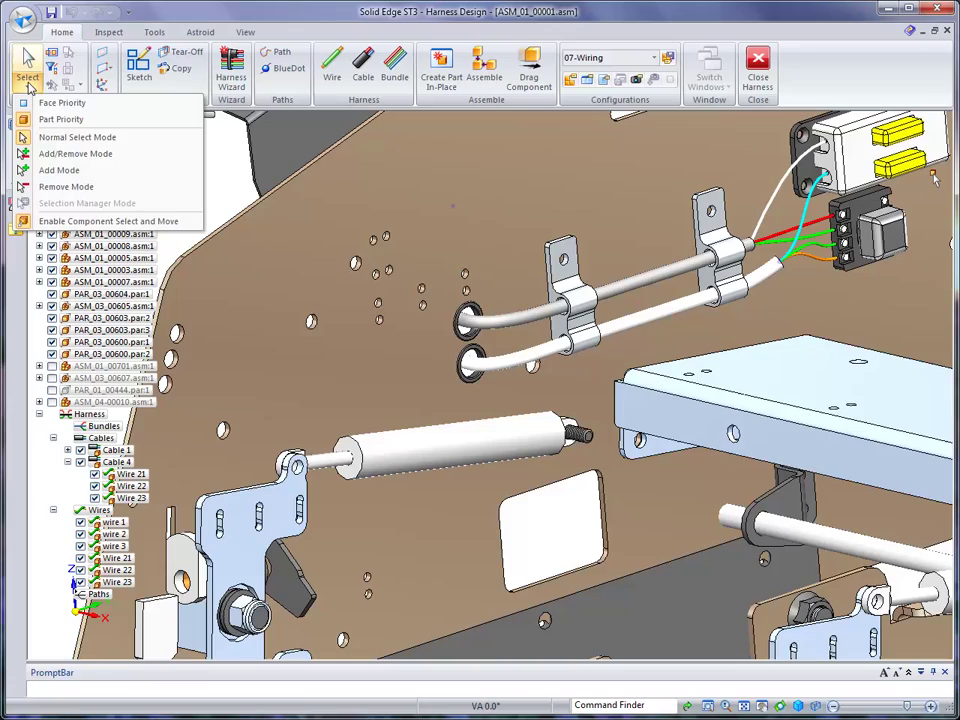
{"action": "left_click", "coordinate": [44, 163]}
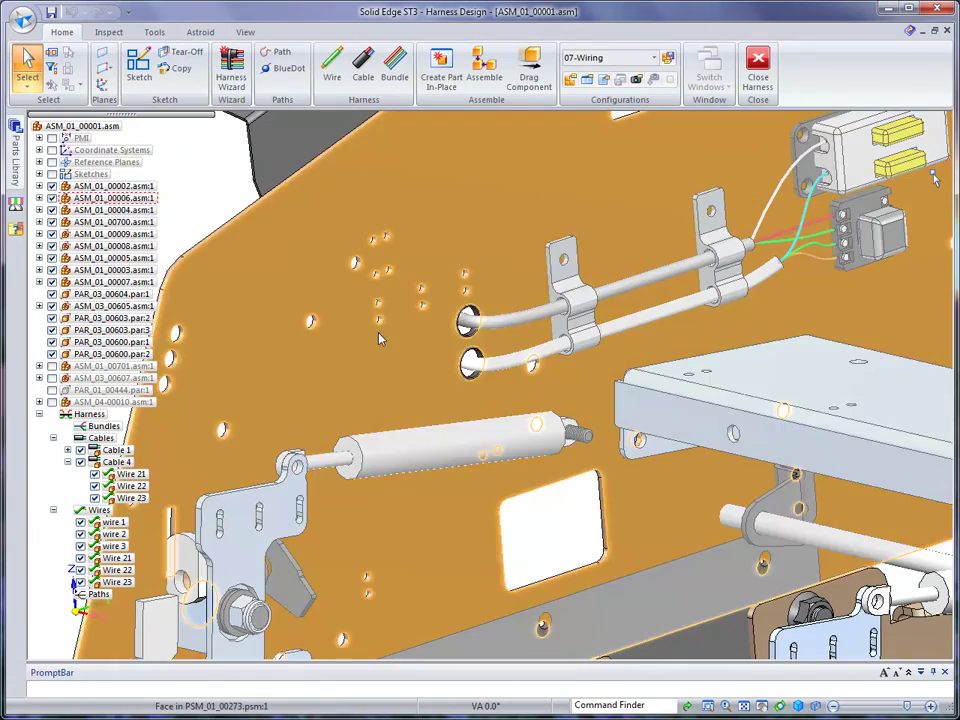
{"action": "scroll", "coordinate": [362, 320], "scroll_direction": "up", "scroll_amount": 4}
{"action": "middle_click_drag", "start_coordinate": [425, 397], "coordinate": [556, 390]}
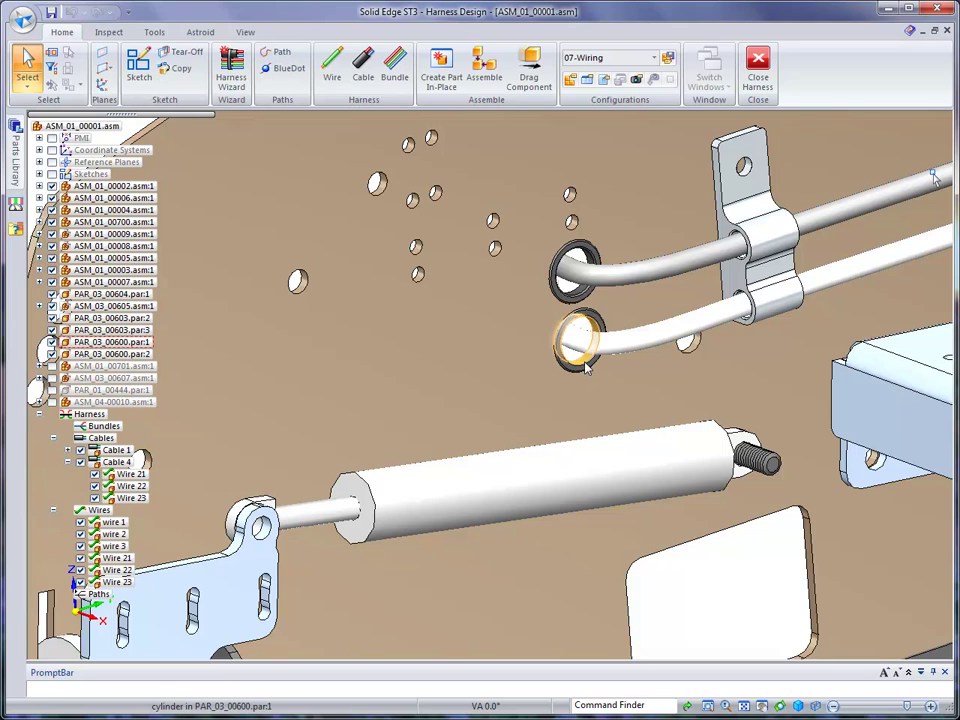
{"action": "right_click", "coordinate": [586, 367]}
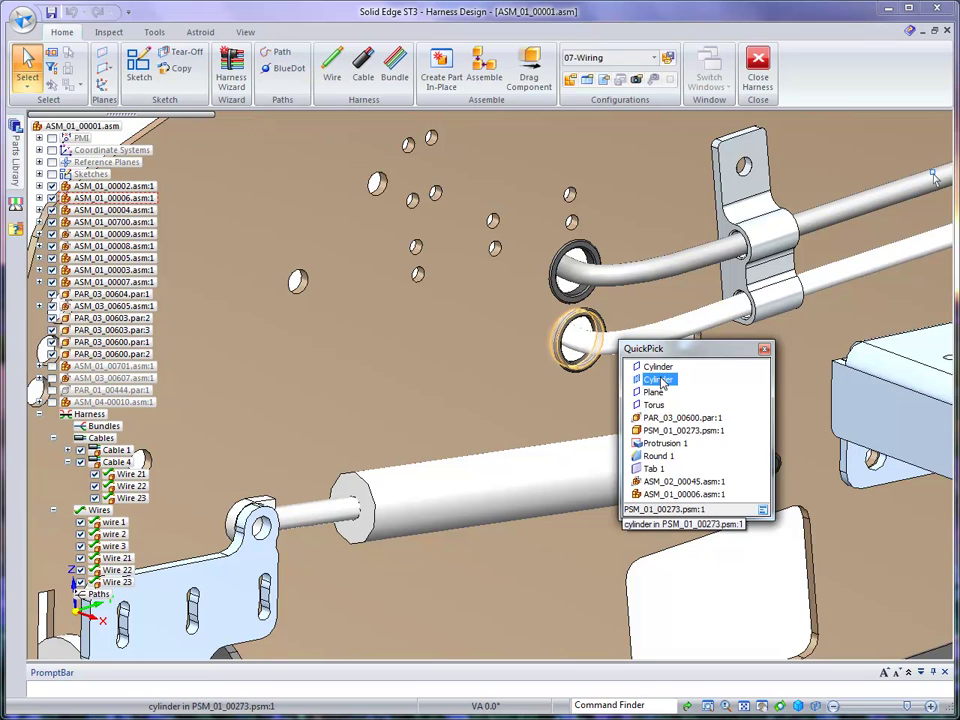
{"action": "left_click", "coordinate": [660, 380]}
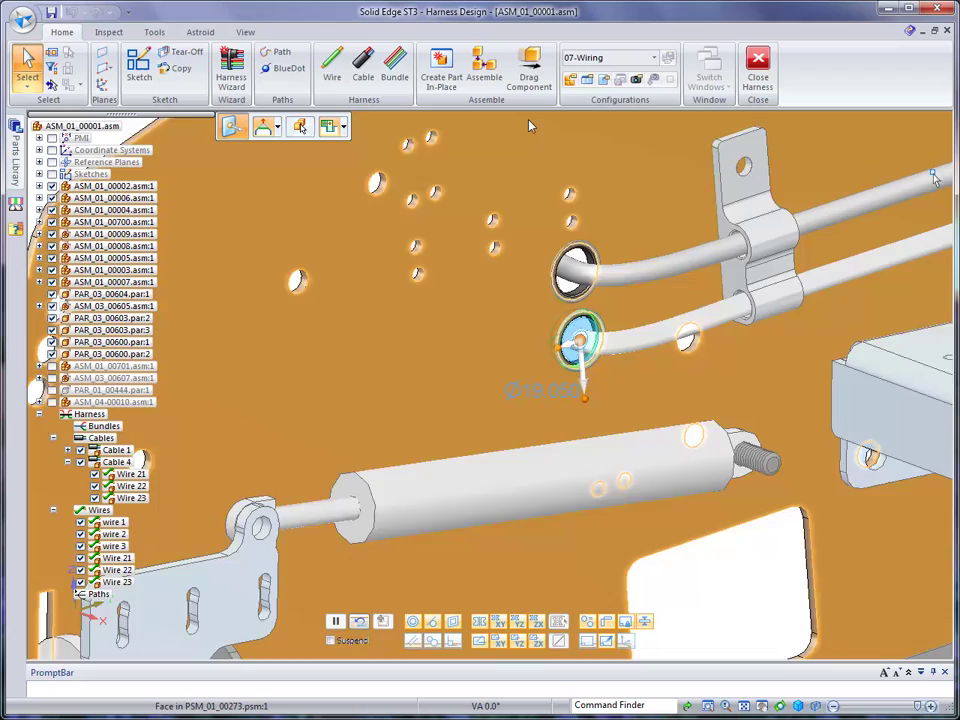
Move the lower grommet hole about 11 mm down the side plate
{"action": "scroll", "coordinate": [530, 121], "scroll_direction": "down", "scroll_amount": 2}
{"action": "scroll", "coordinate": [538, 112], "scroll_direction": "down", "scroll_amount": 2}
{"action": "middle_click_drag", "start_coordinate": [540, 114], "coordinate": [508, 266], "text": "shift"}
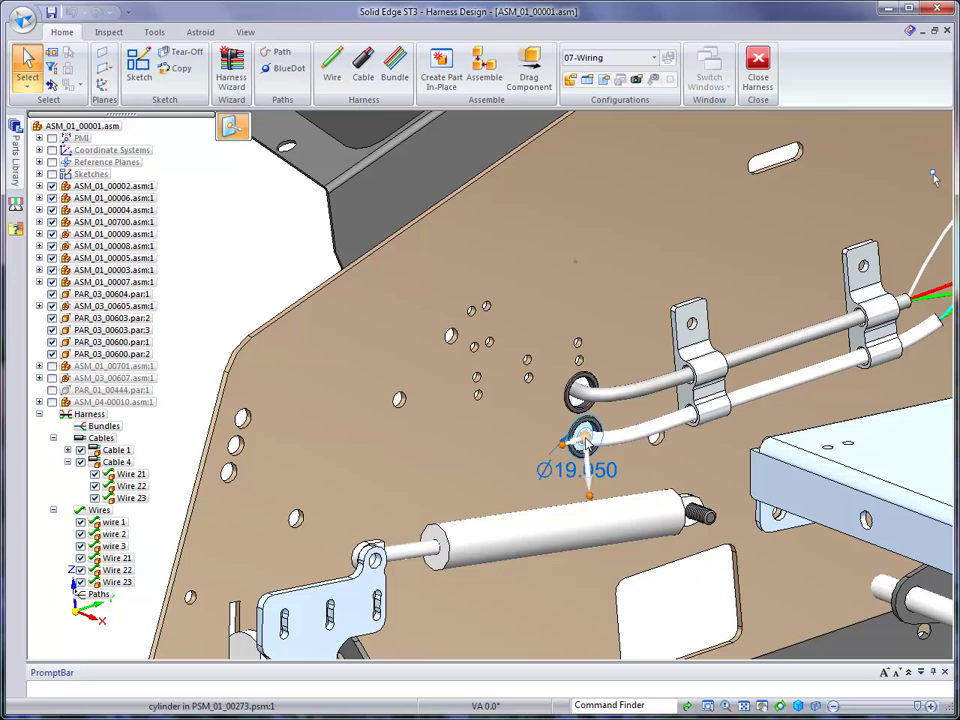
{"action": "left_click", "coordinate": [584, 440]}
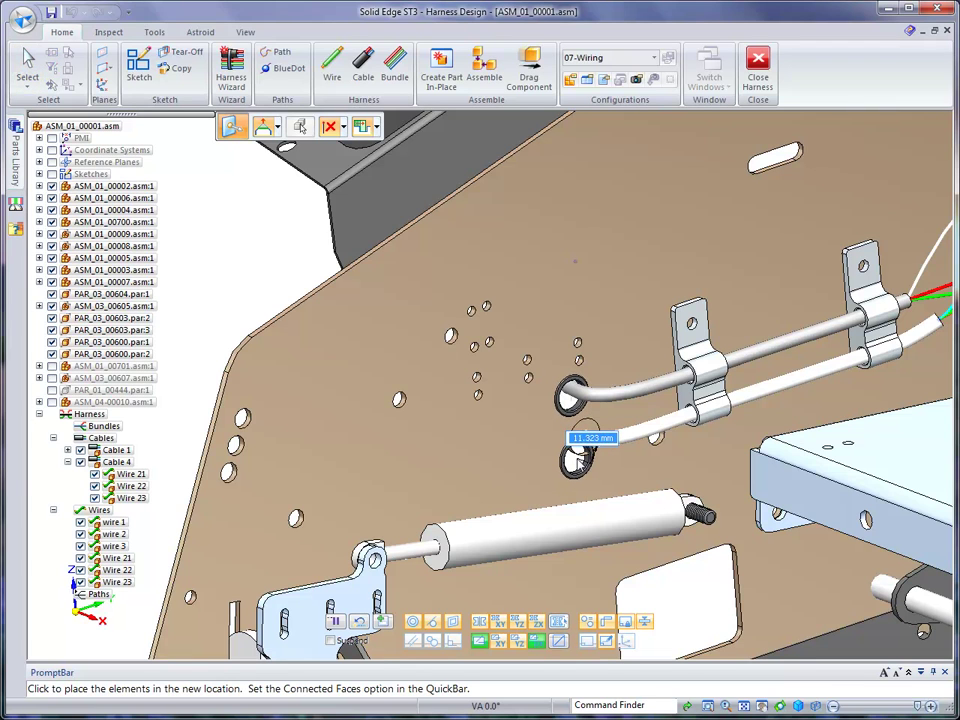
{"action": "left_click", "coordinate": [432, 460]}
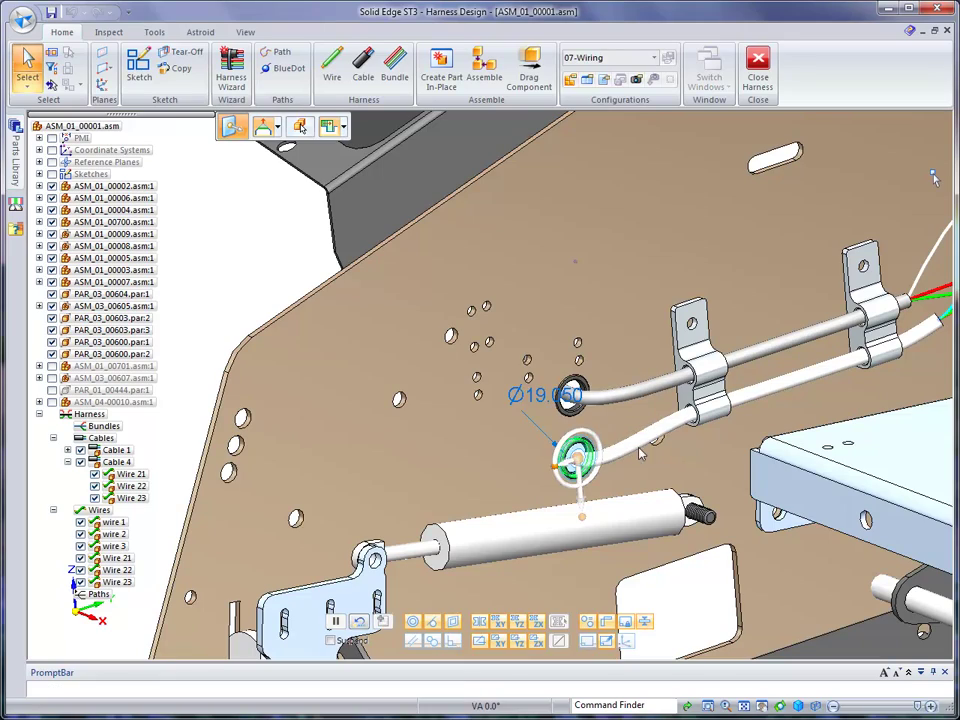
Move the lower grommet hole back up the side plate by about 7 mm
{"action": "key", "text": "ctrl+r"}
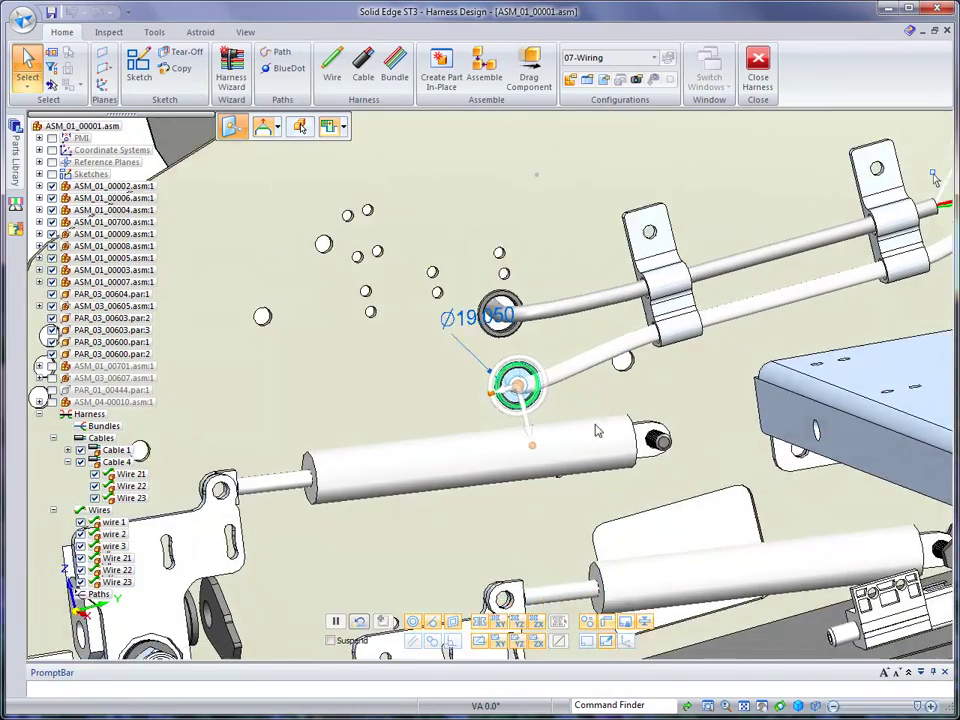
{"action": "middle_click_drag", "start_coordinate": [597, 430], "coordinate": [516, 346]}
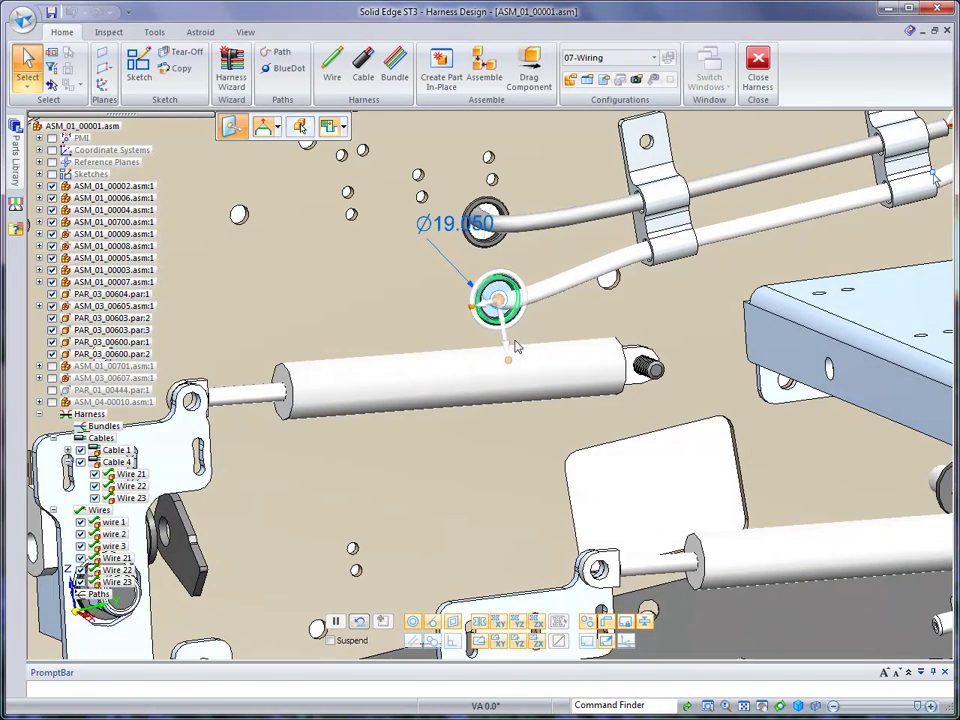
{"action": "left_click", "coordinate": [505, 345]}
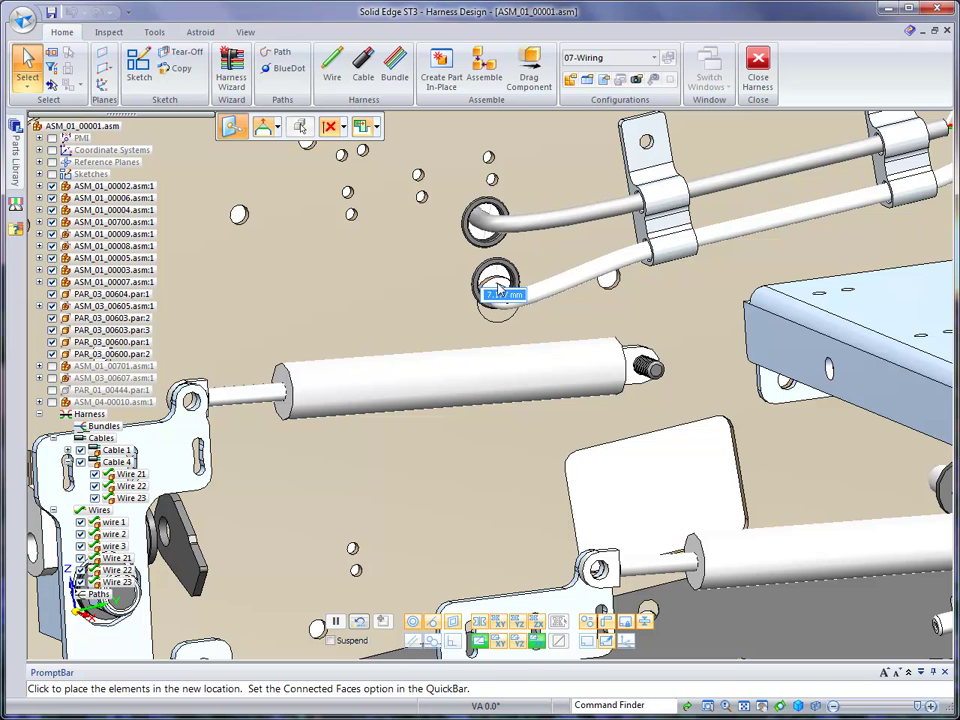
{"action": "left_click", "coordinate": [433, 420]}
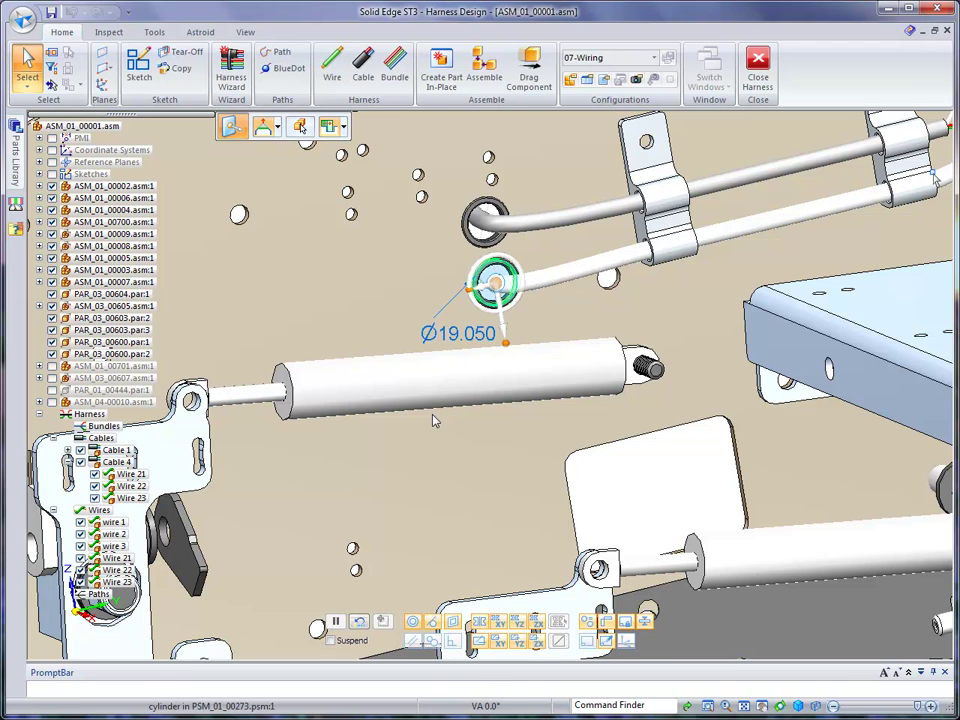
Clear the hole selection and examine both cables from the front where they pass through the side plate
{"action": "scroll", "coordinate": [316, 241], "scroll_direction": "down", "scroll_amount": 3}
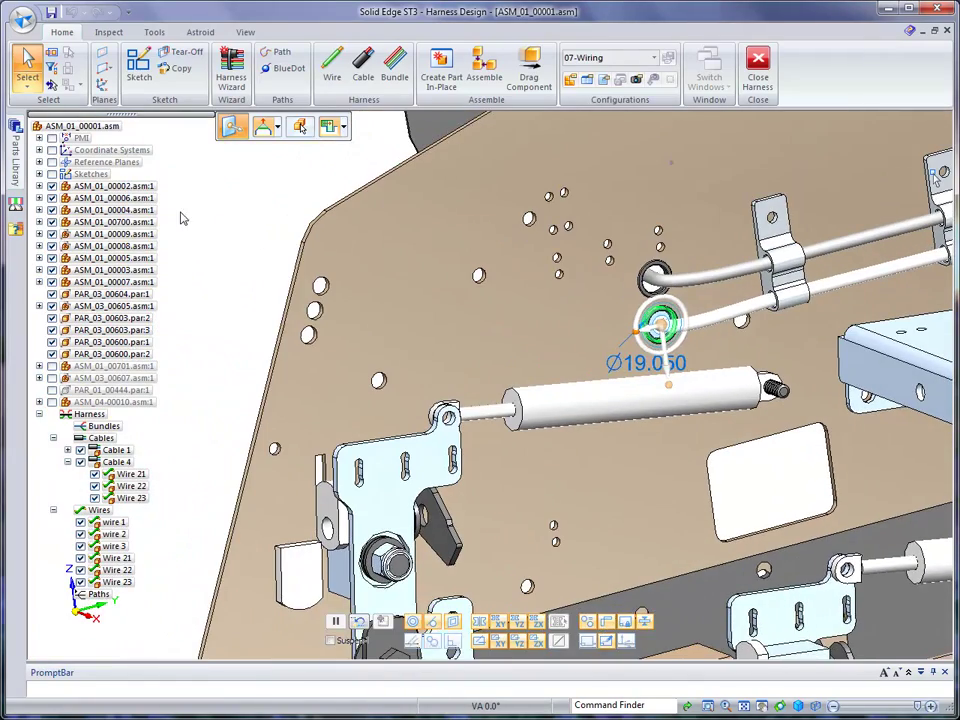
{"action": "left_click", "coordinate": [251, 216]}
{"action": "middle_click_drag", "start_coordinate": [250, 216], "coordinate": [521, 218]}
{"action": "key", "text": "ctrl+f"}
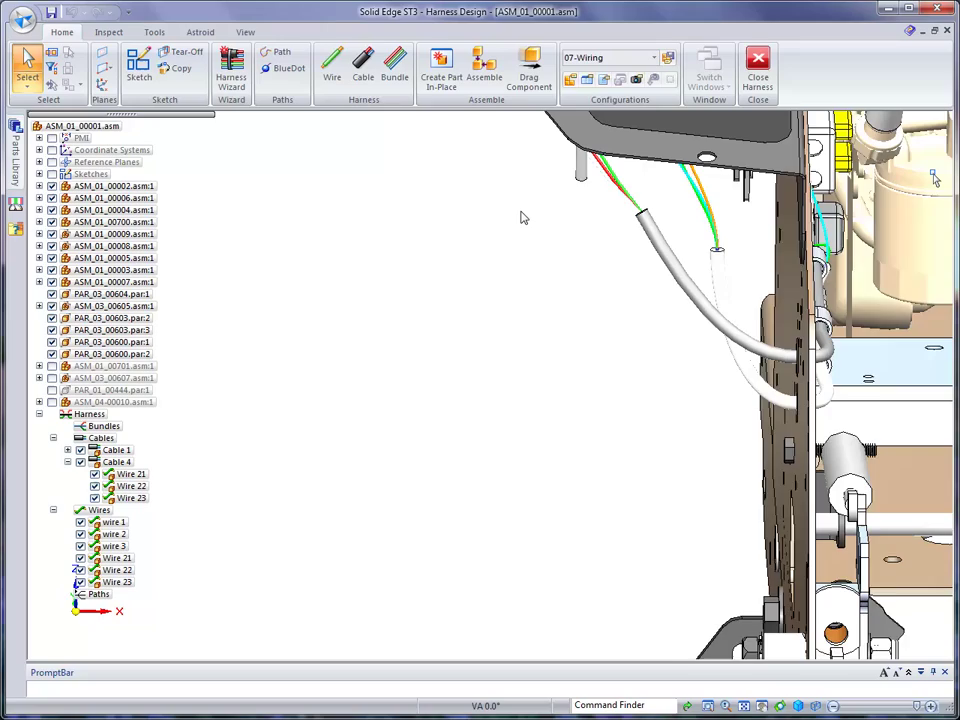